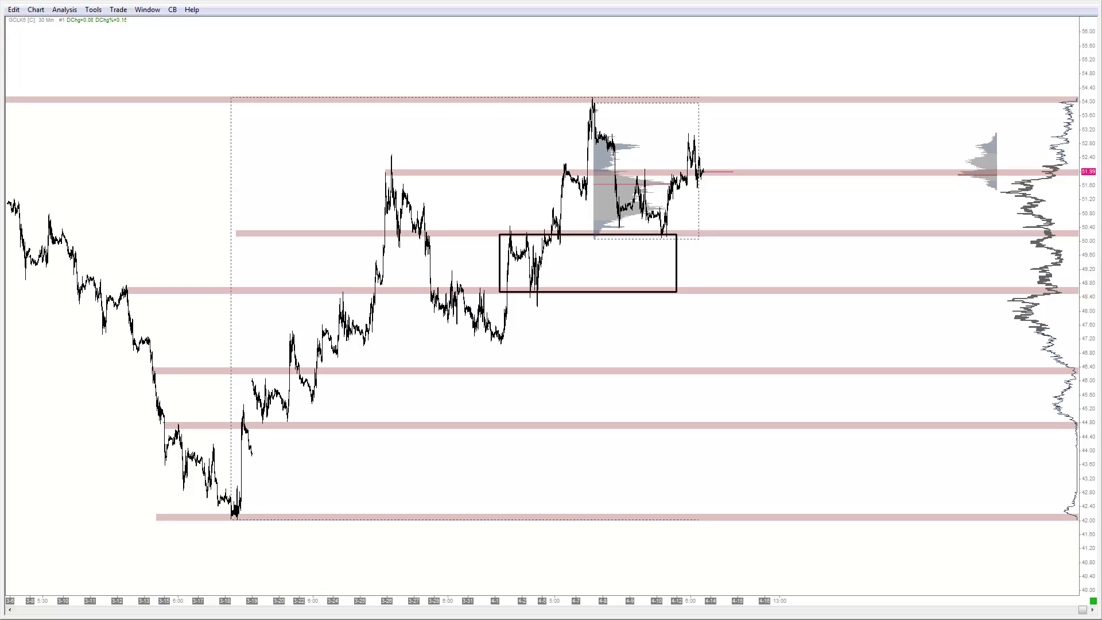
Review the Continuous Contract rollover options in the chart's advanced settings and close the settings without changing them.
left_click(36, 9)
left_click(57, 21)
left_click_drag(460, 170, 277, 157)
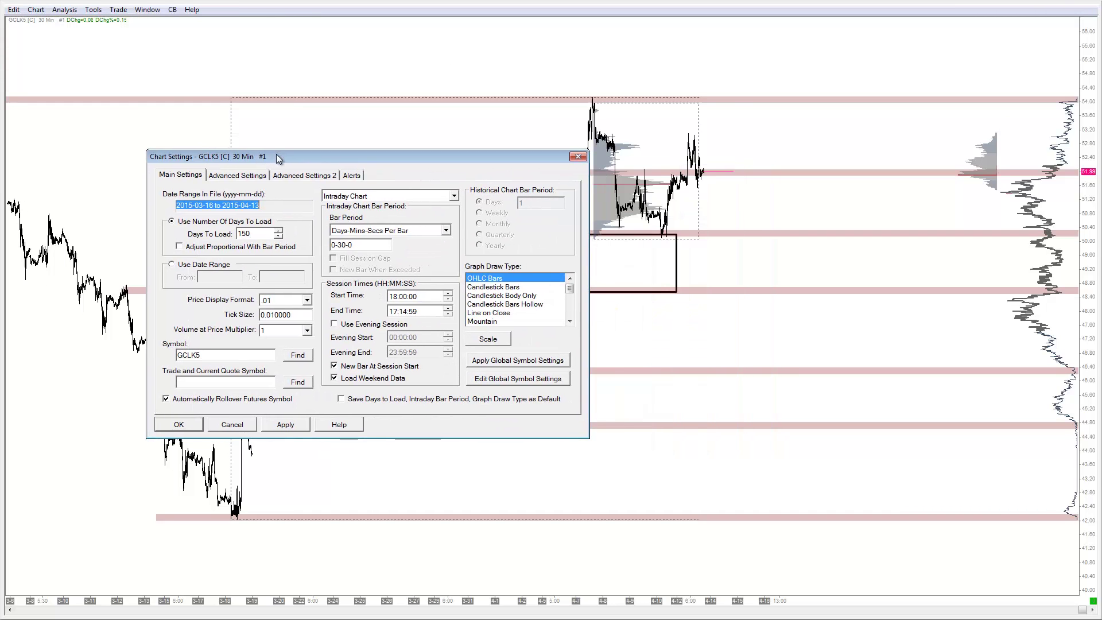
left_click(247, 177)
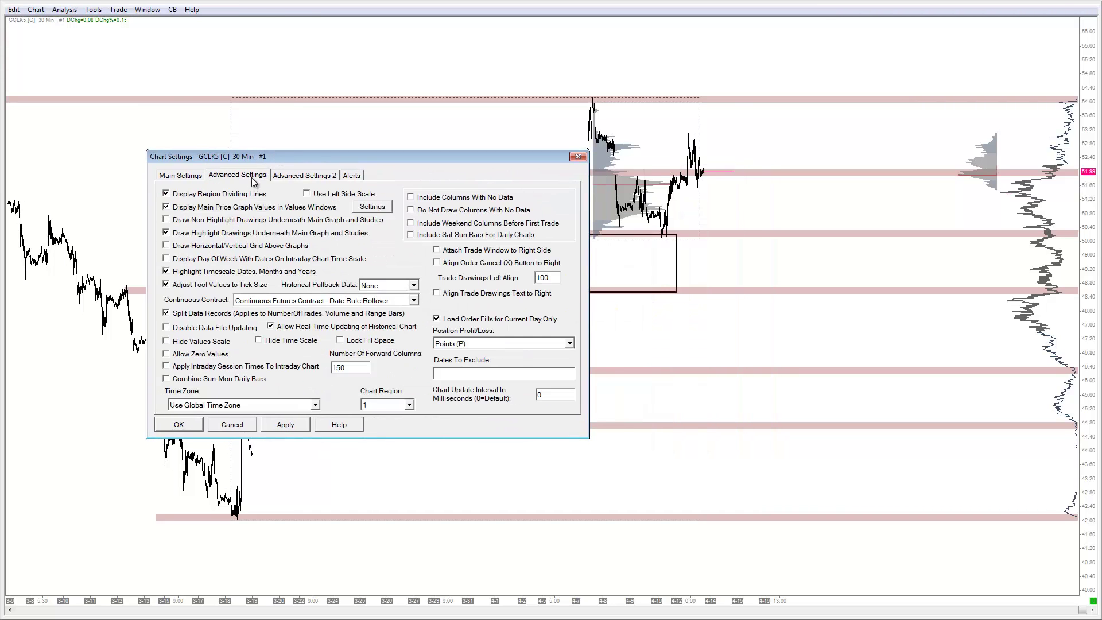
left_click(414, 301)
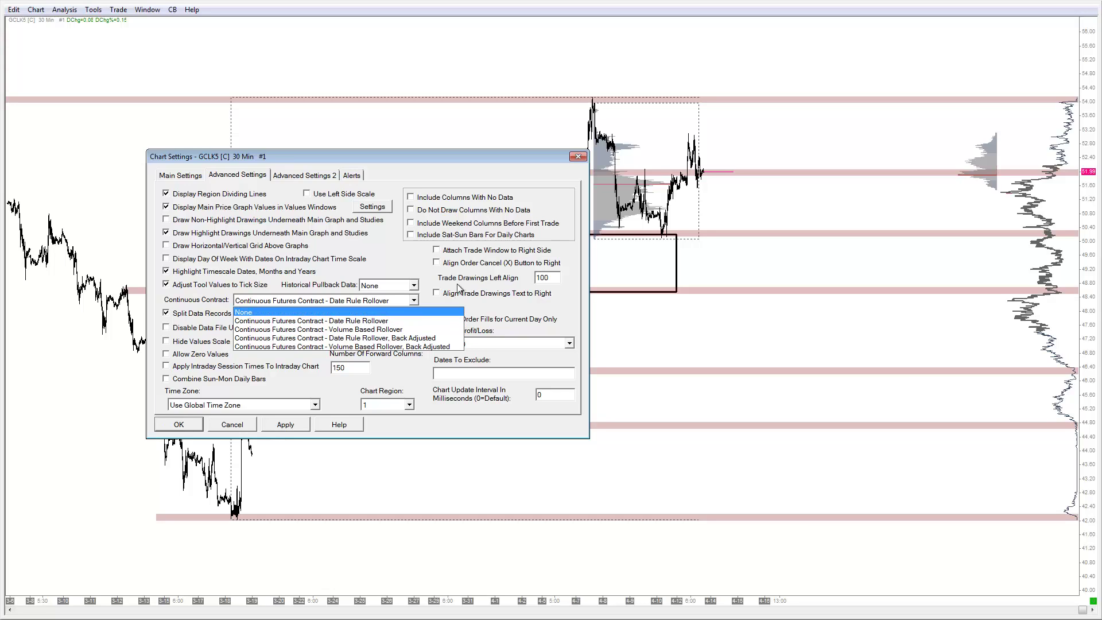
left_click(577, 157)
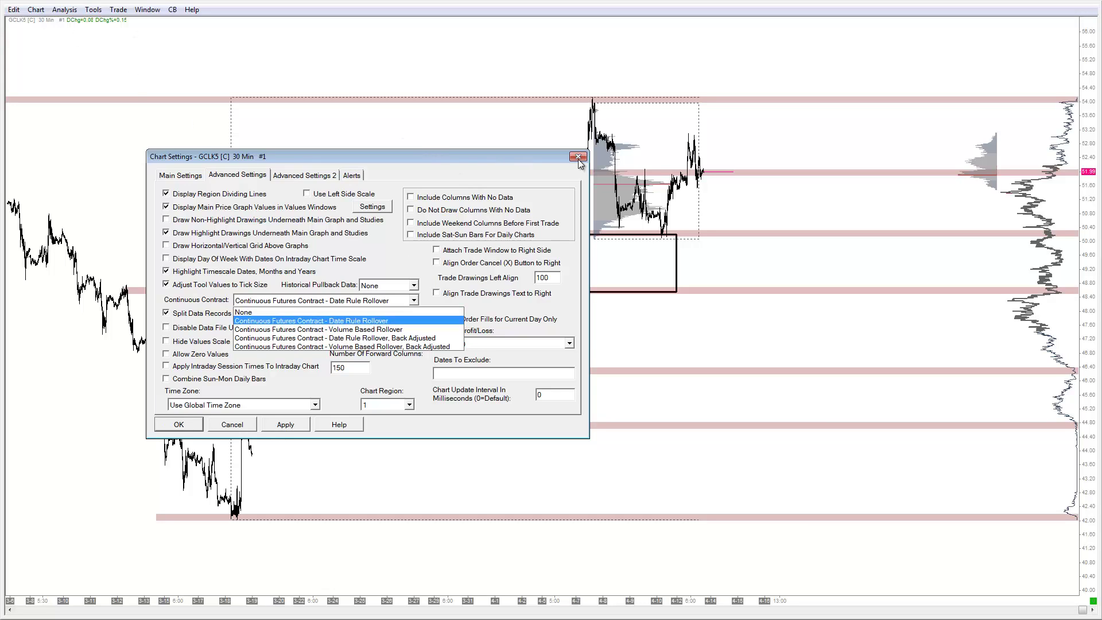
left_click(578, 157)
Apply the global symbol settings in the GCLK5 chart settings and view the general global settings for GCL?#.
left_click(36, 10)
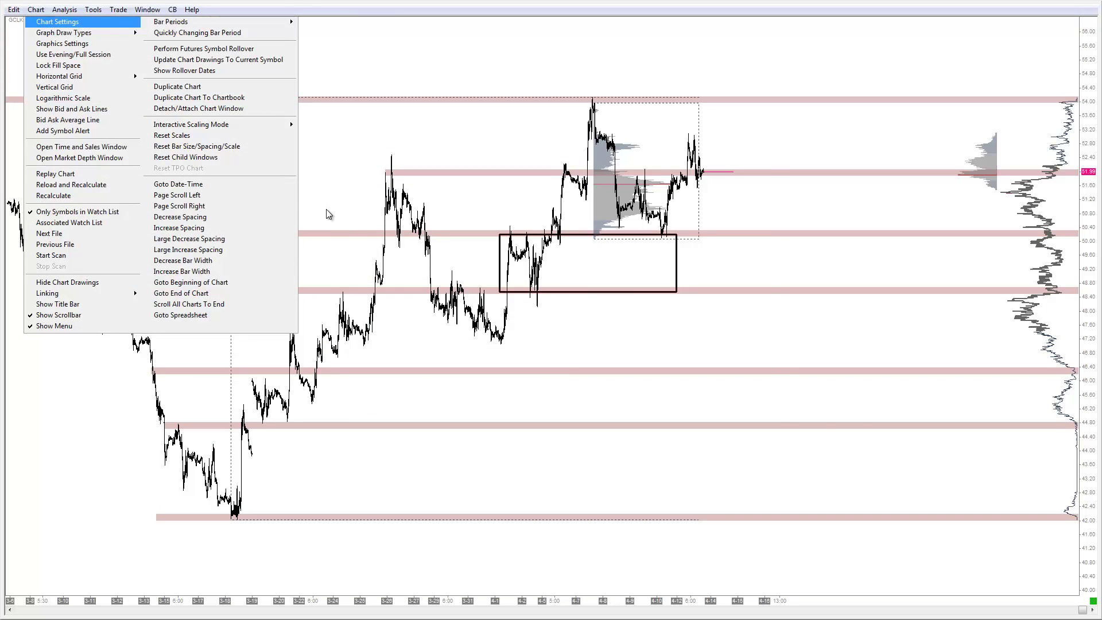
left_click(54, 22)
left_click_drag(655, 173, 416, 142)
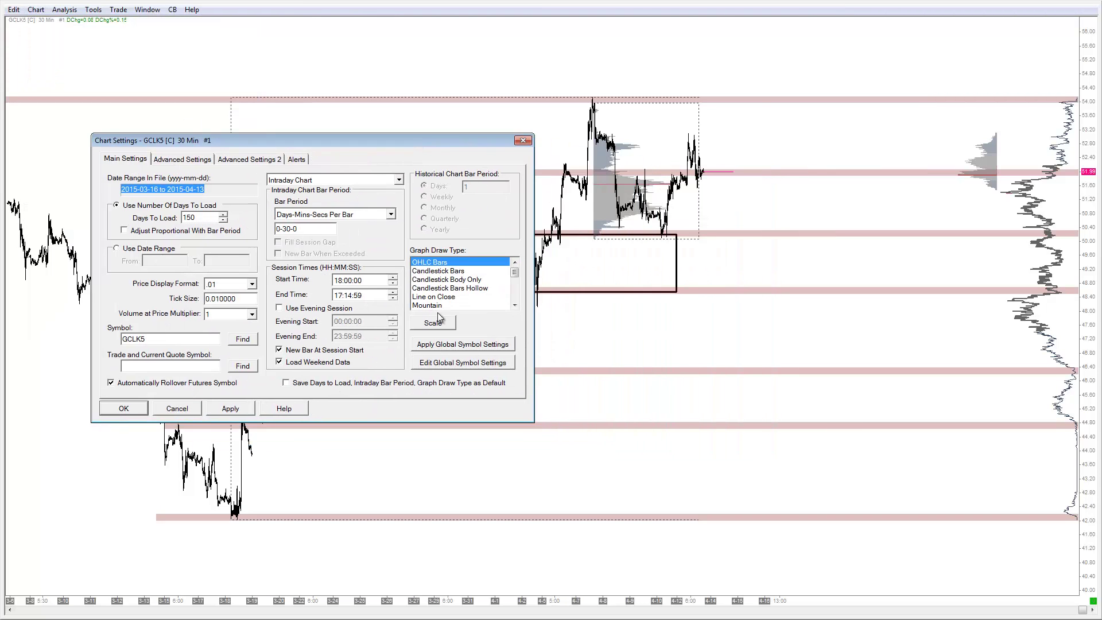
left_click(463, 347)
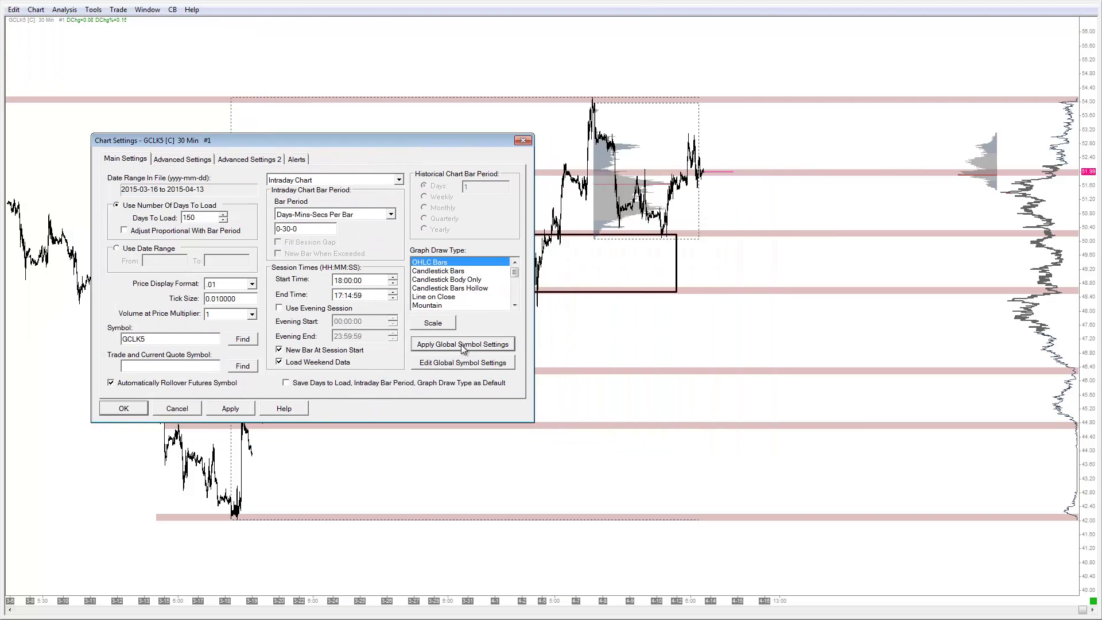
left_click(459, 362)
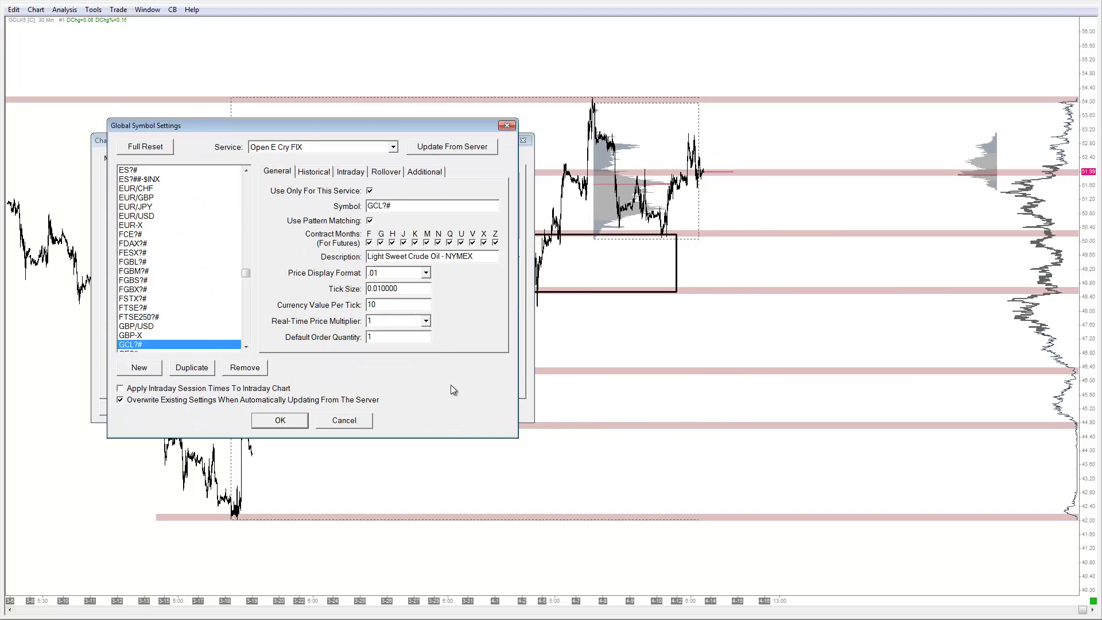
left_click_drag(304, 131, 246, 237)
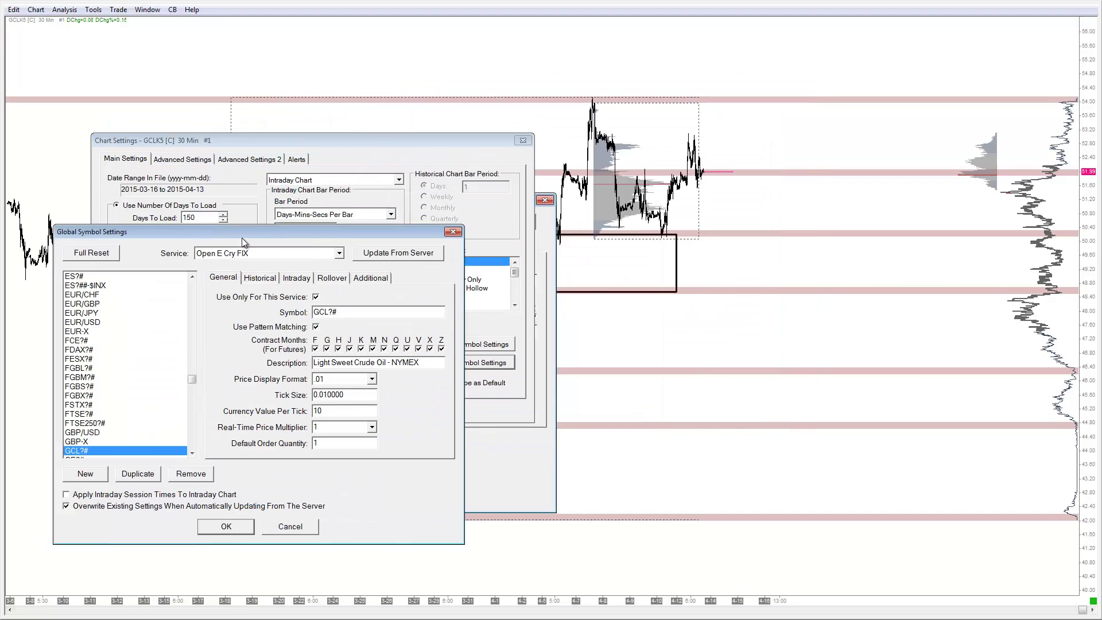
left_click(448, 232)
left_click_drag(407, 140, 366, 114)
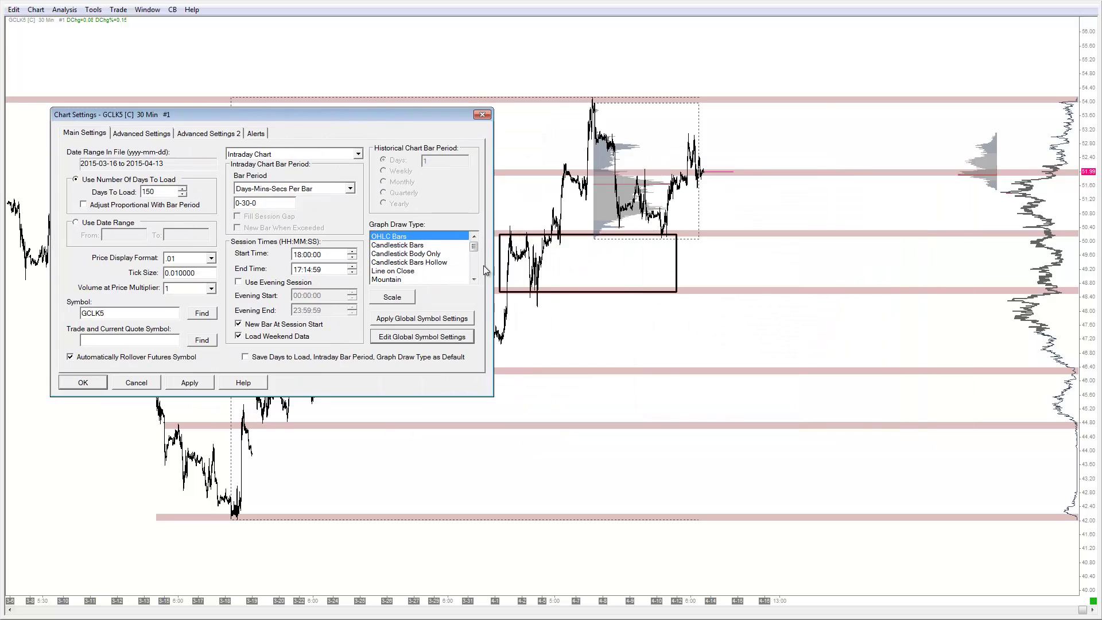
Inspect the GCL?# rollover rule in the global symbol settings, including its business days and calendar day values.
left_click(416, 338)
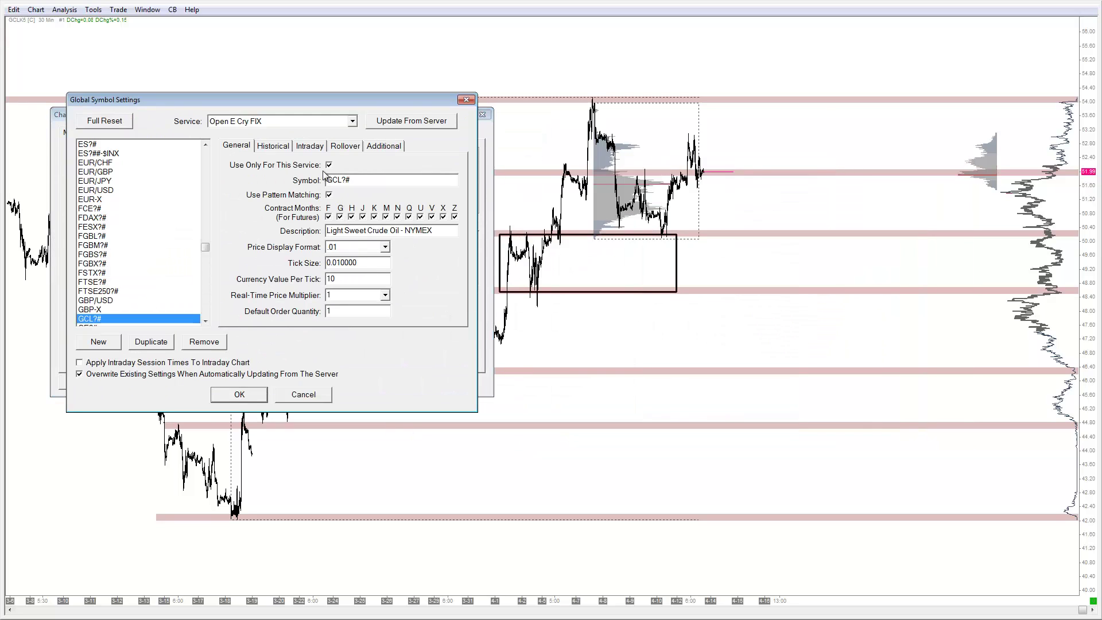
left_click(337, 148)
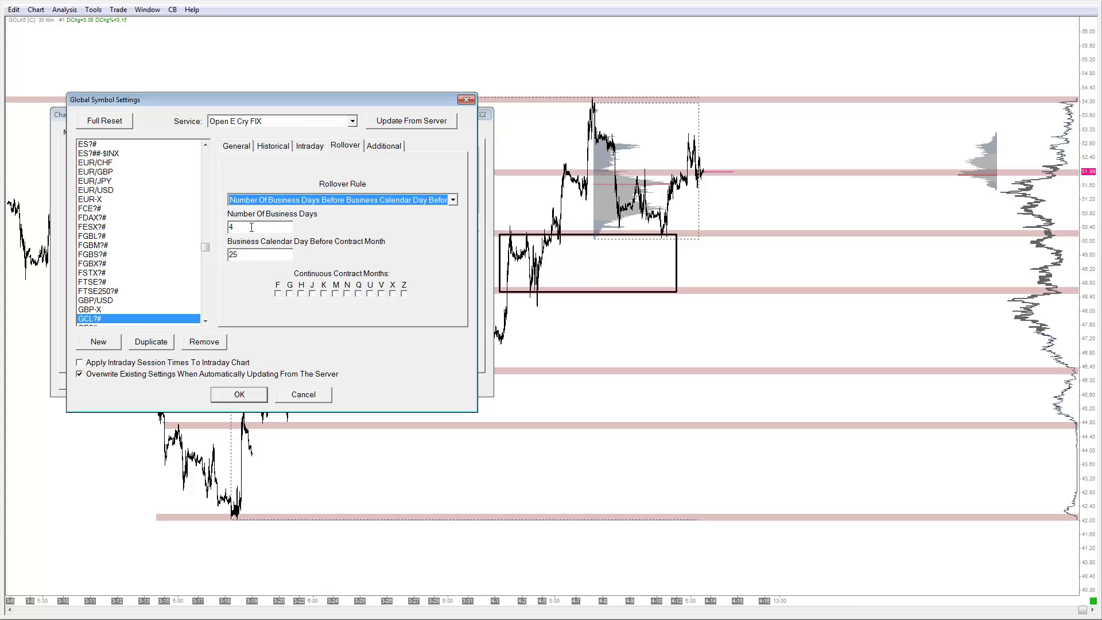
left_click_drag(251, 227, 221, 230)
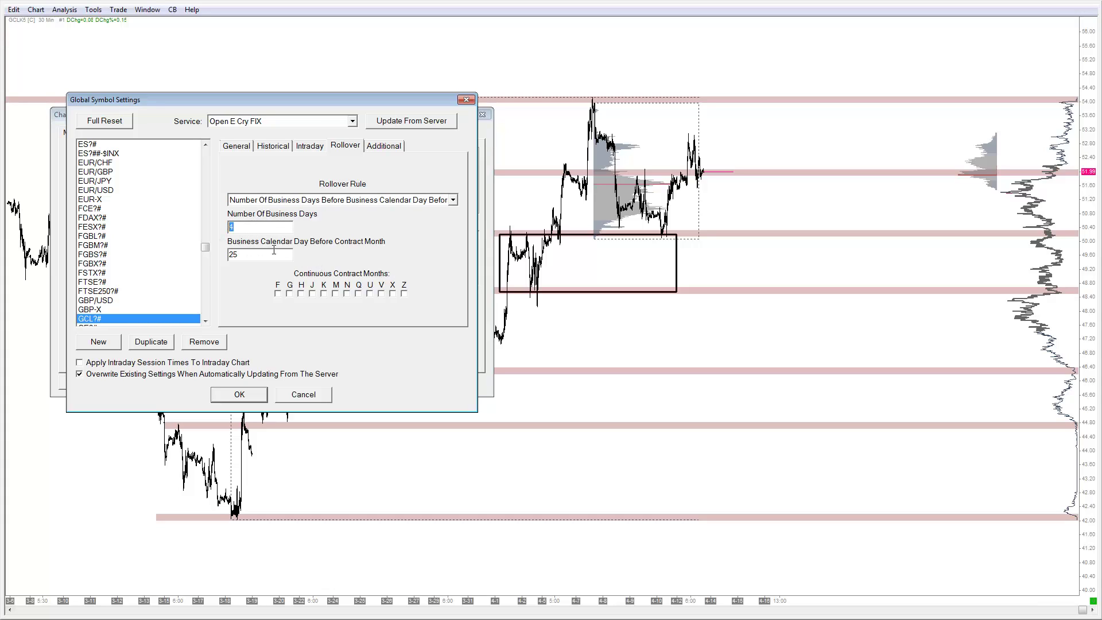
left_click_drag(285, 258, 224, 255)
Review the intraday, historical and general settings of GCL?#, recheck its rollover rule, and close all settings.
left_click(310, 146)
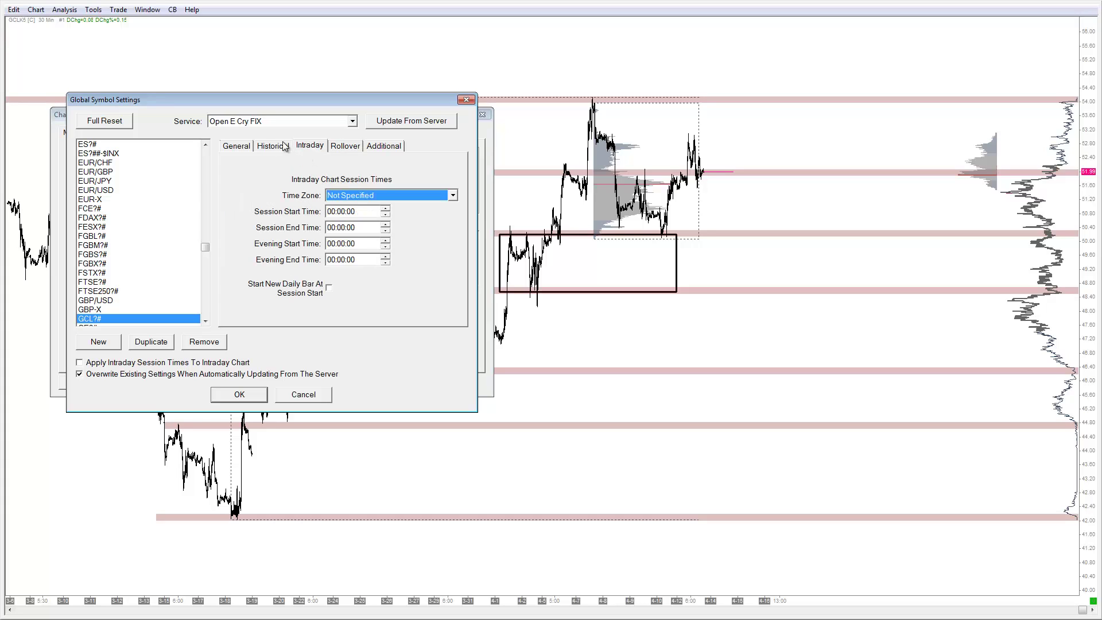
left_click(284, 146)
left_click(236, 146)
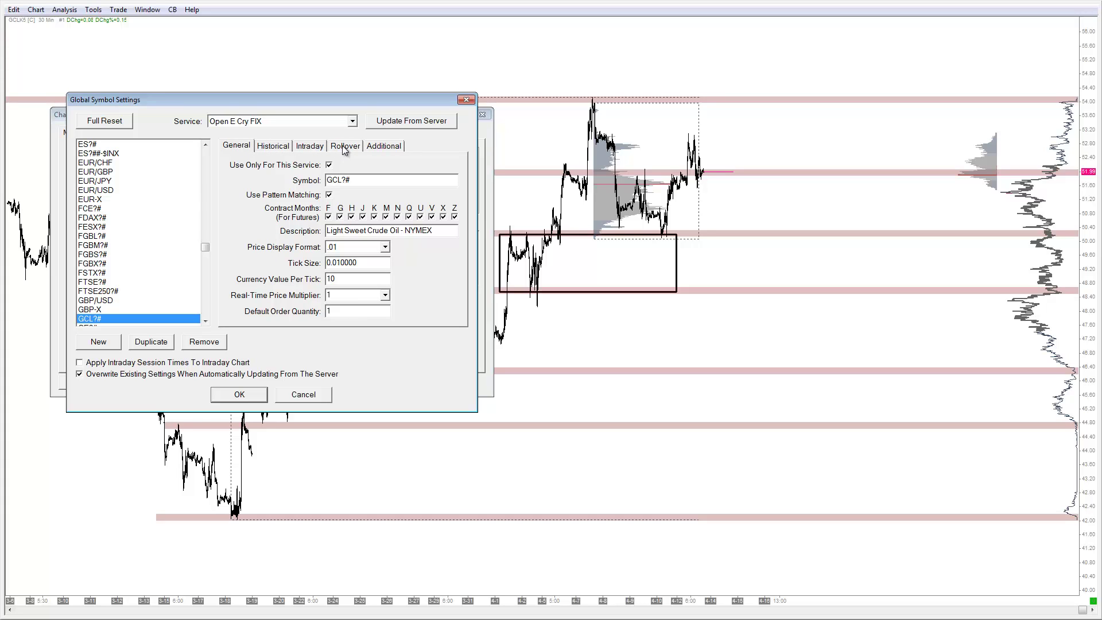
left_click(344, 147)
left_click(289, 255)
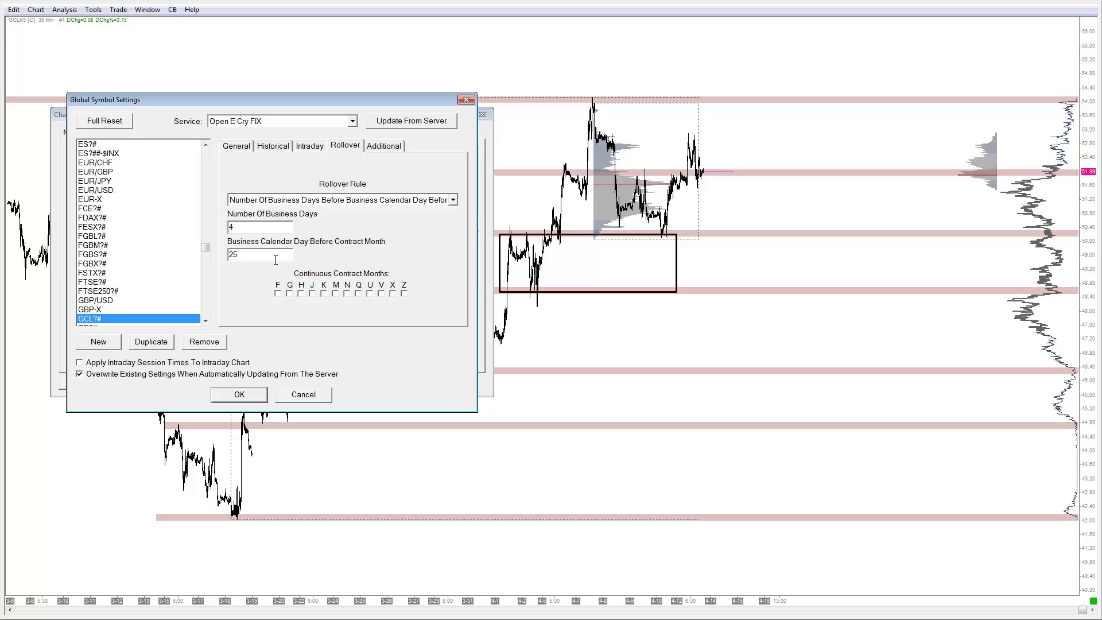
left_click(469, 101)
left_click(481, 116)
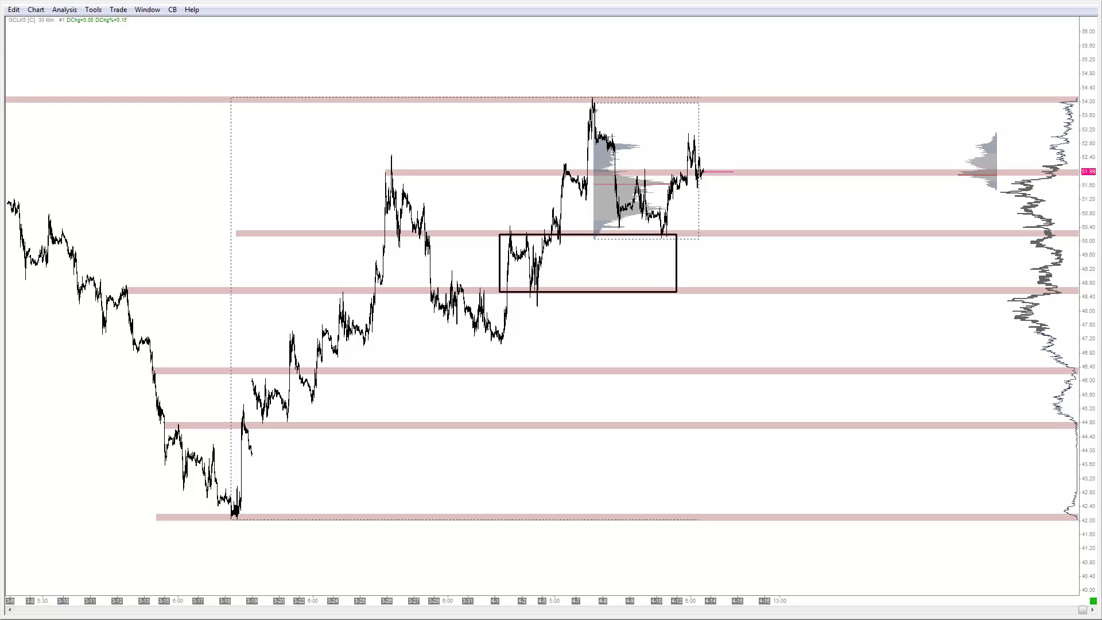
Extend the right edges of the two dashed volume profile ranges to the latest price bar.
left_click(695, 341)
left_click(707, 293)
left_click(699, 211)
left_click_drag(700, 210, 711, 208)
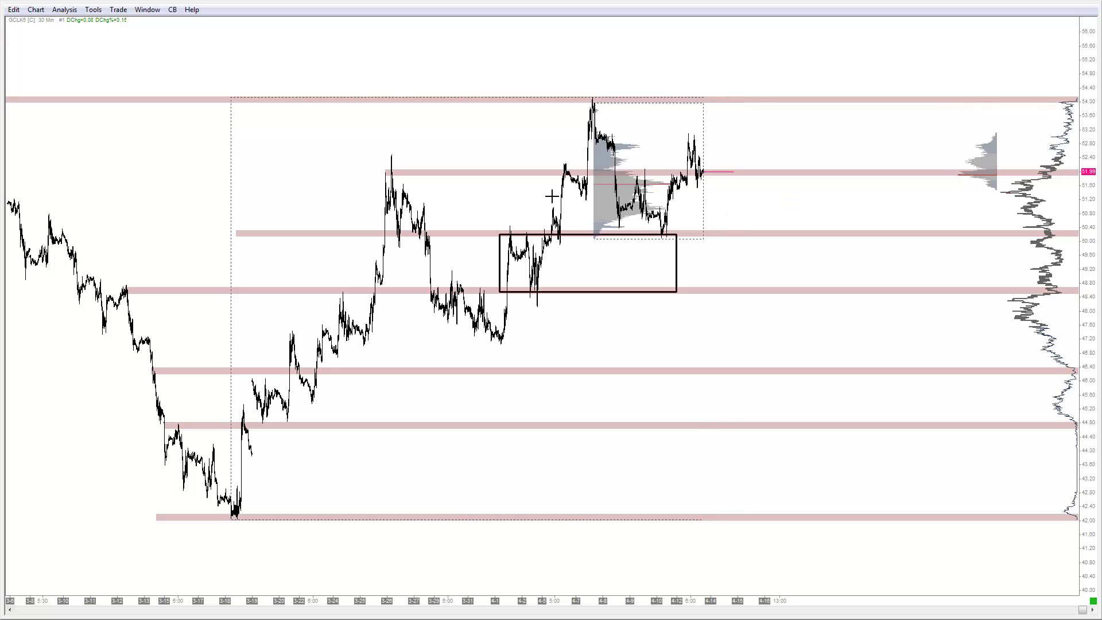
Check the chart's advanced Continuous Contract setting and inspect the price gap near the March low on the chart.
left_click(38, 9)
left_click(64, 20)
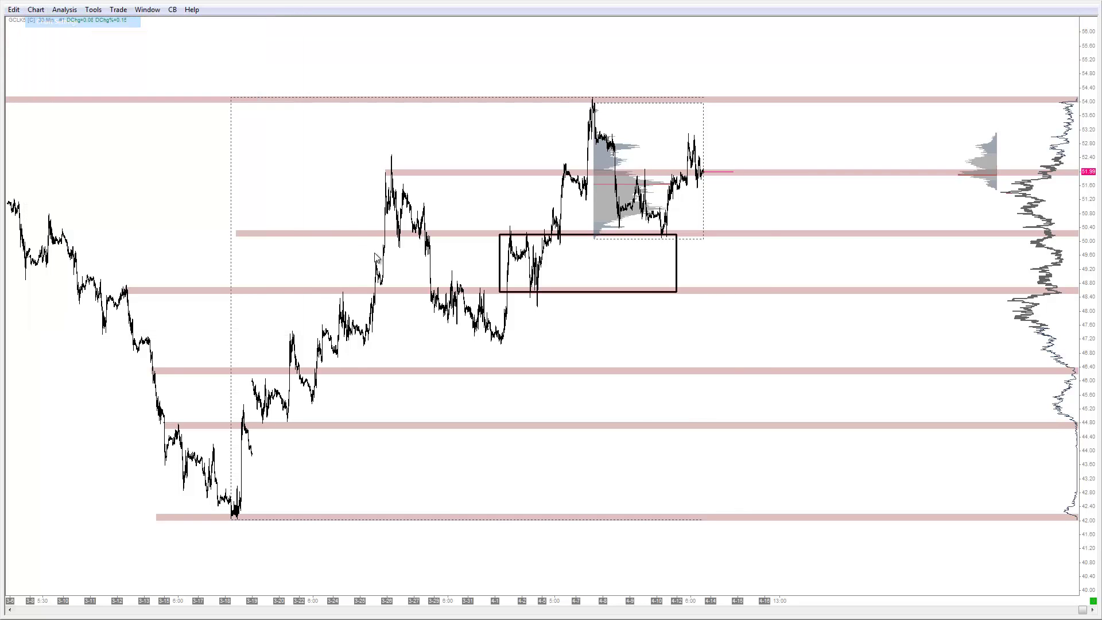
left_click(433, 192)
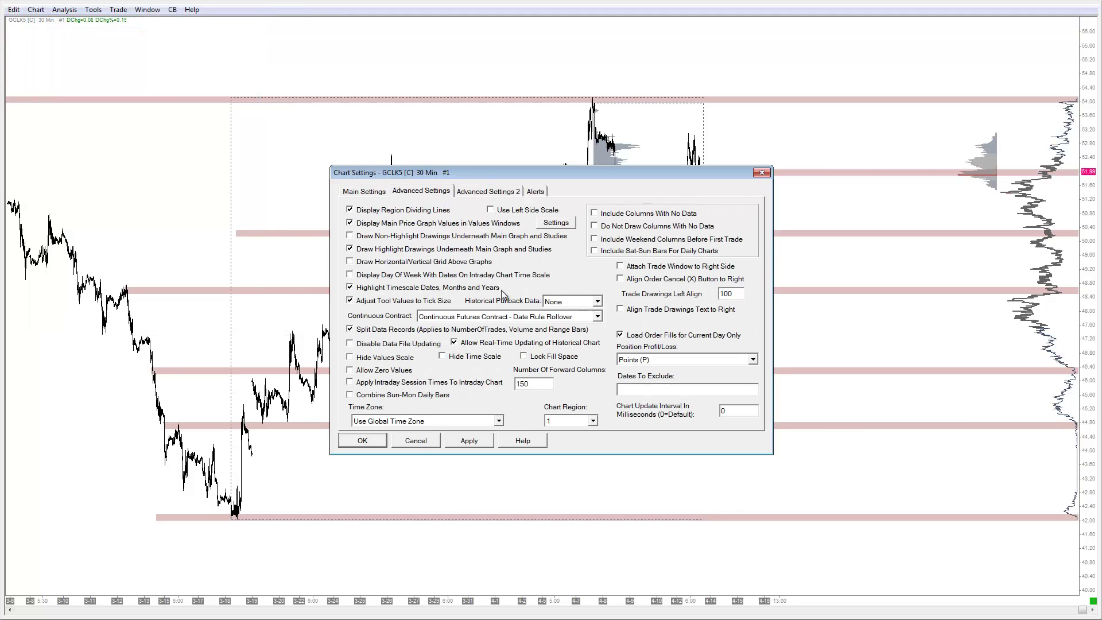
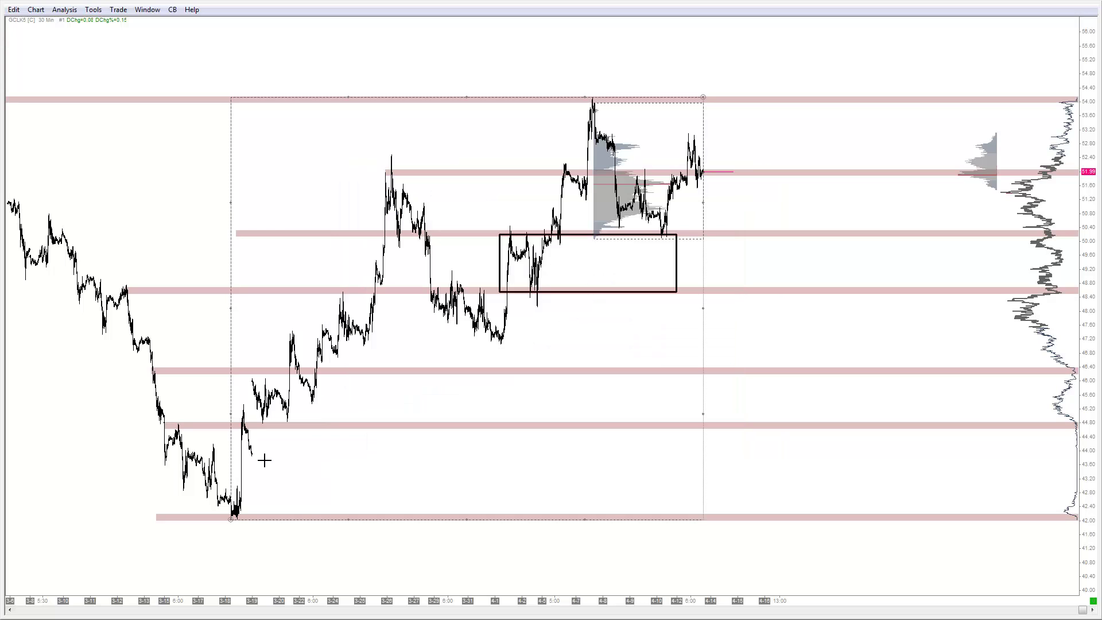
left_click(224, 538)
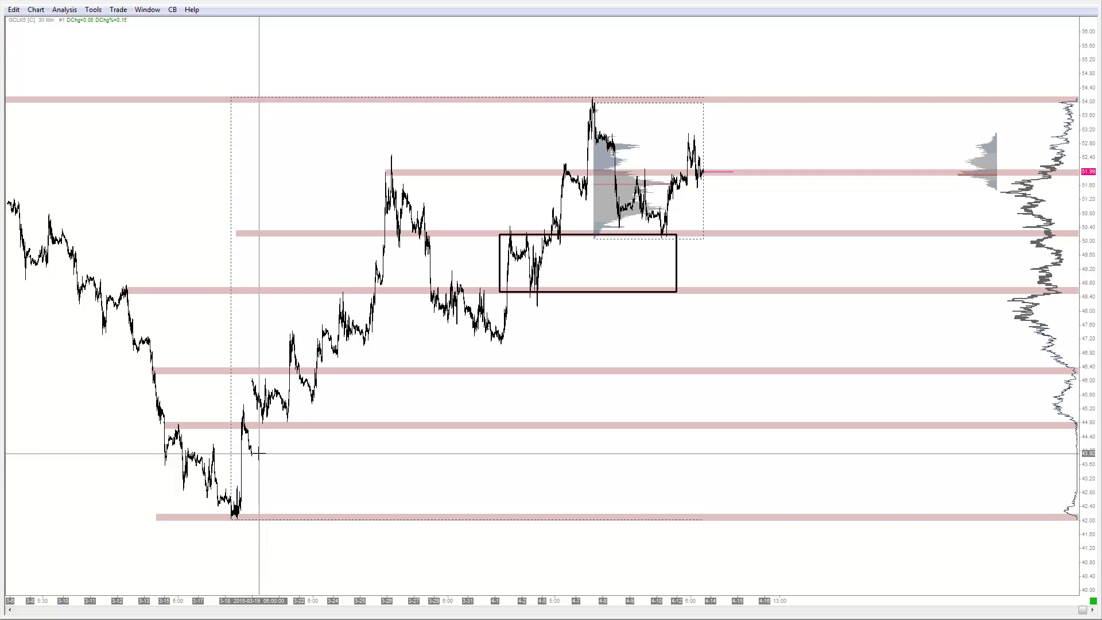
Compare the back-adjusted rollover choices for the Continuous Contract setting and close the settings without changing them.
left_click(36, 9)
left_click(52, 19)
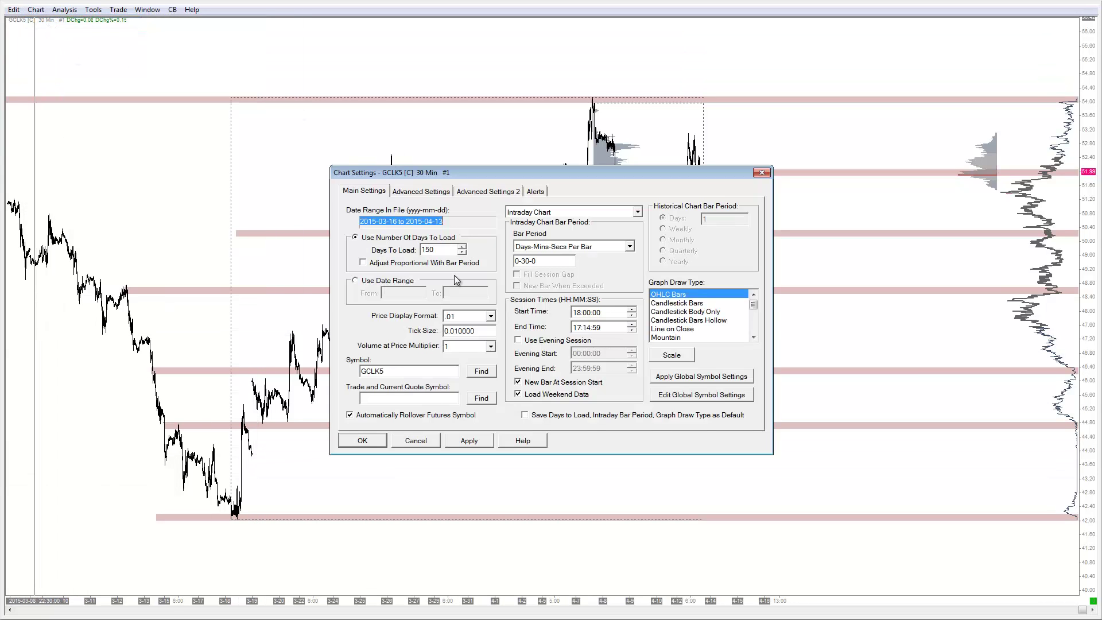
left_click(433, 190)
left_click(561, 320)
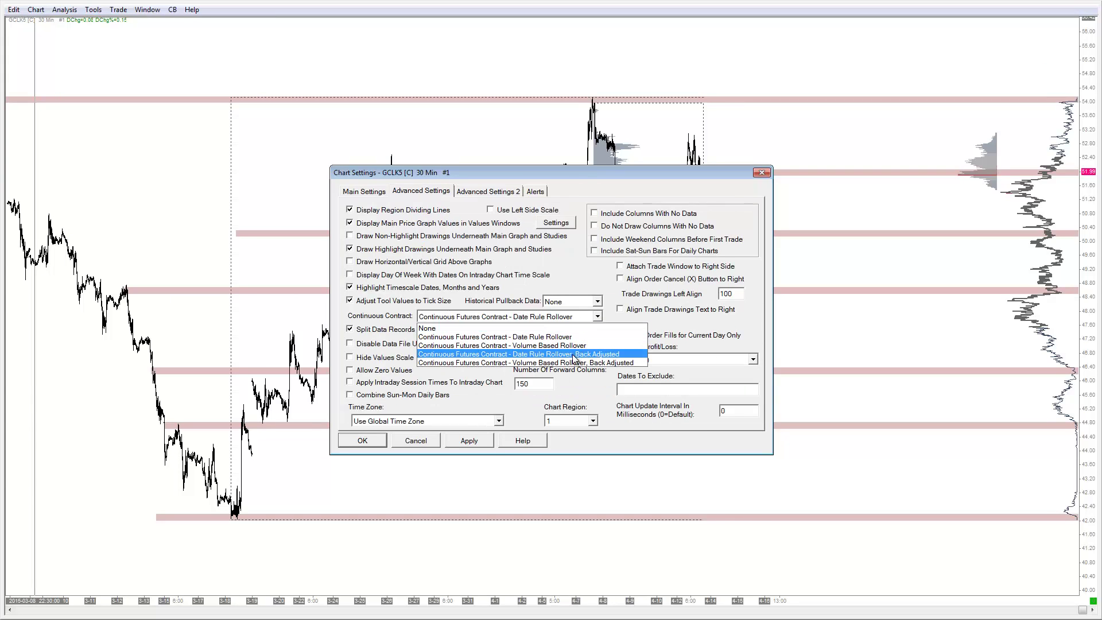
left_click(571, 270)
left_click(761, 172)
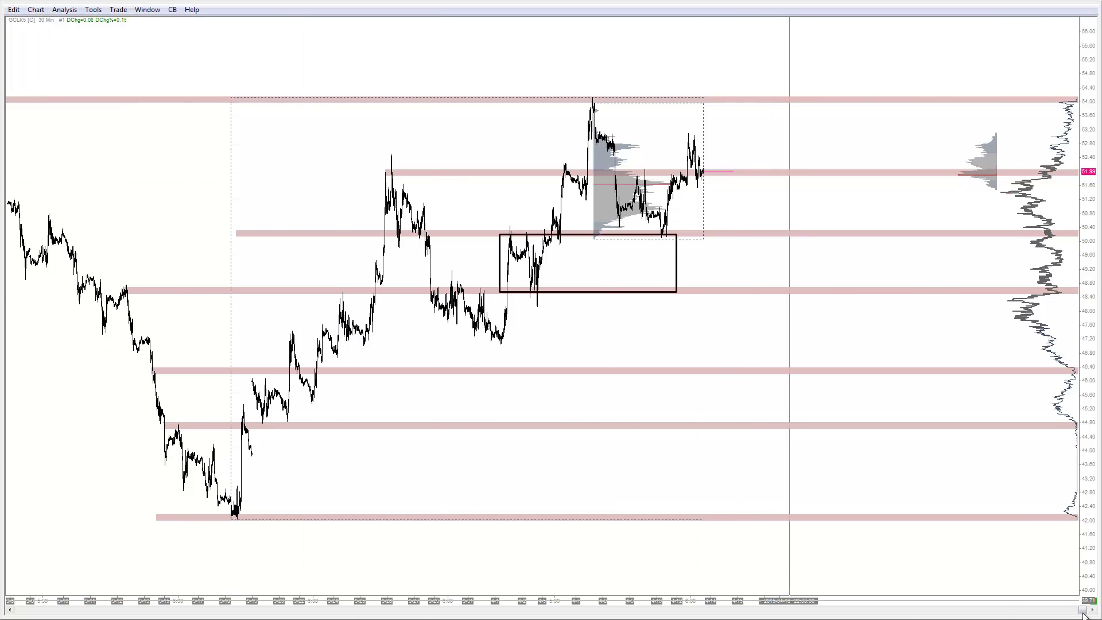
Examine the earlier price history on the 30-minute chart and return to the most recent bars.
left_click_drag(1083, 614, 1013, 616)
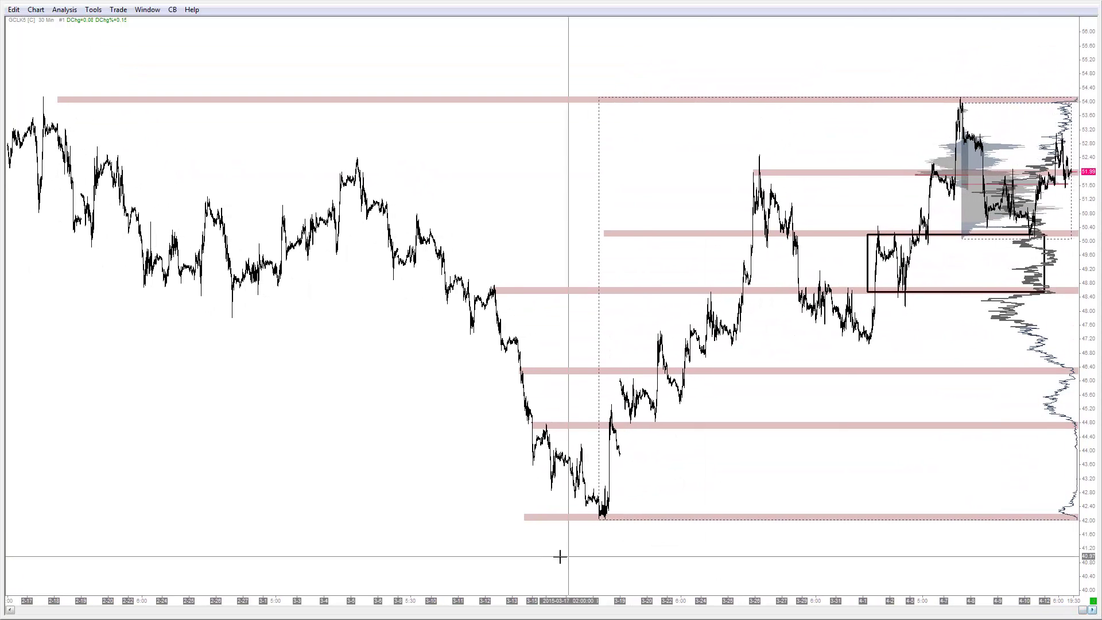
scroll(130, 143, "up", 5)
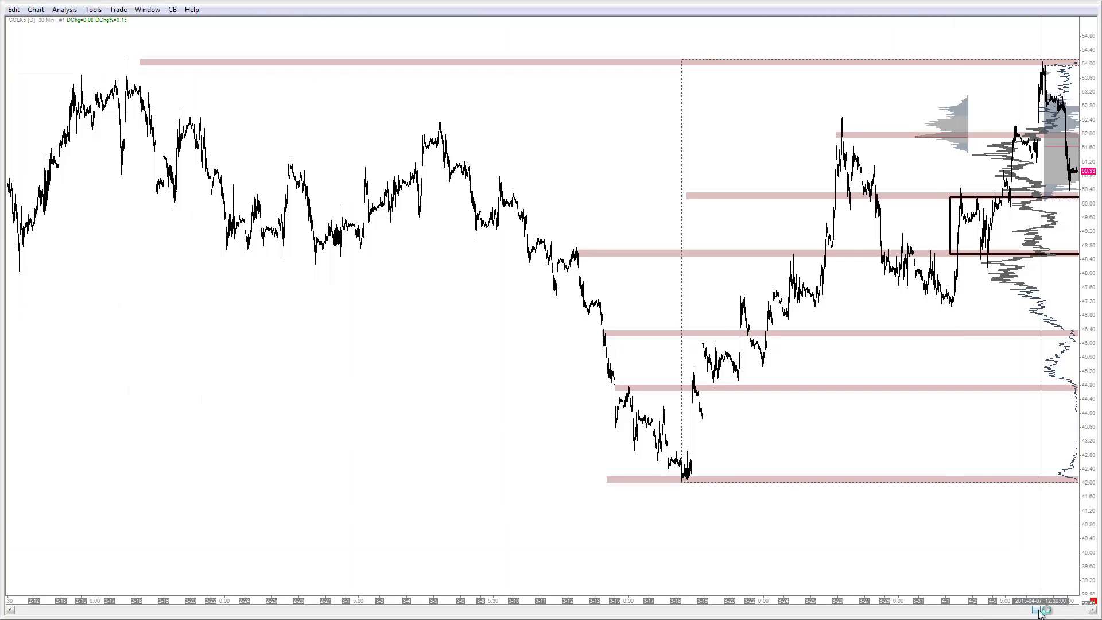
left_click_drag(1040, 612, 1081, 612)
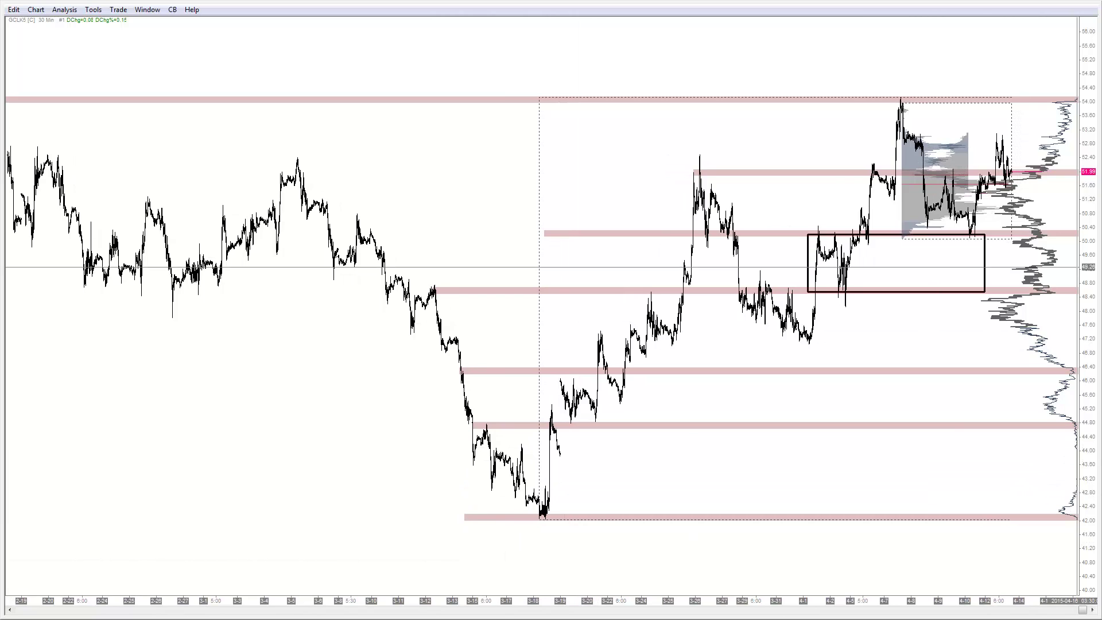
Switch to the QuoteBoard to compare the trading volumes of the two crude oil contracts, and return to the chart.
key("alt+Tab")
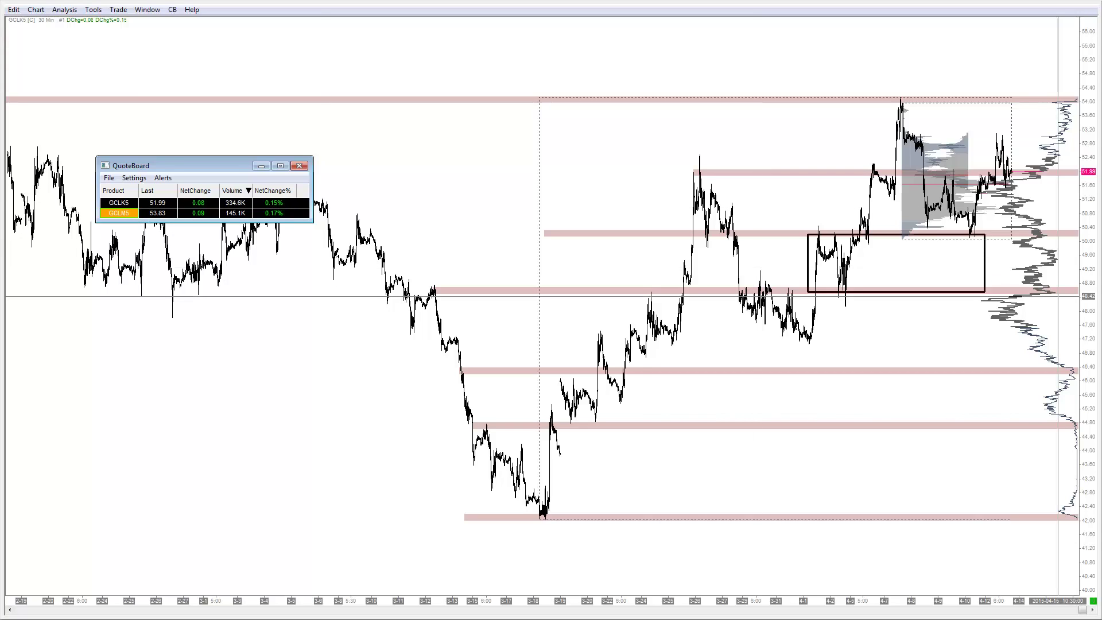
left_click(76, 20)
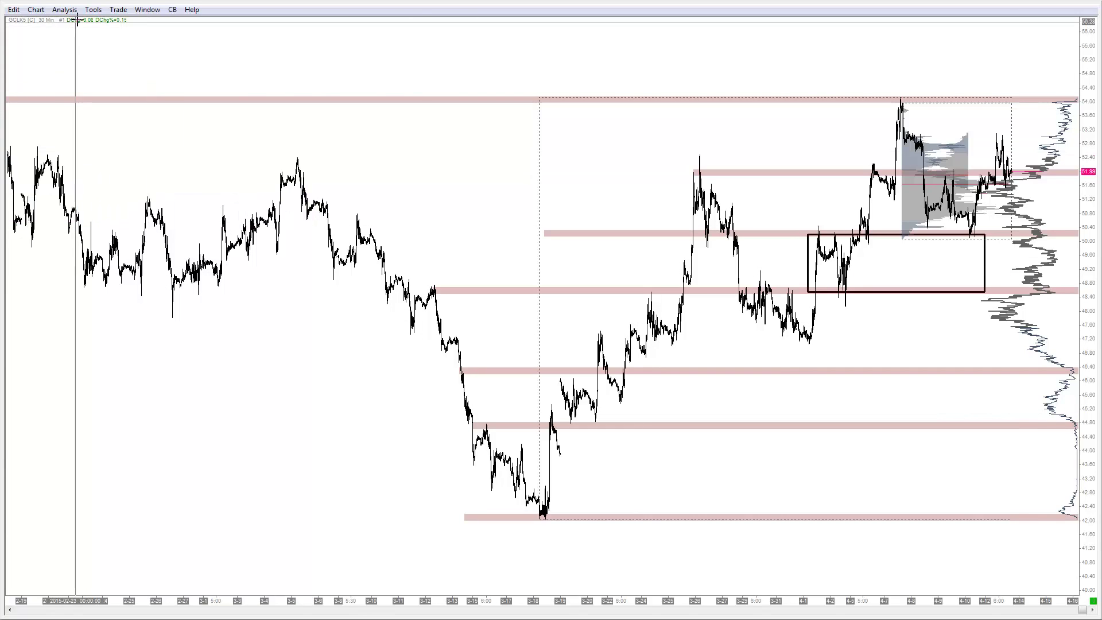
Look up the GCL?# contract months in the symbol finder, close the settings, and recheck the contract volumes in the QuoteBoard.
left_click(35, 10)
left_click(51, 24)
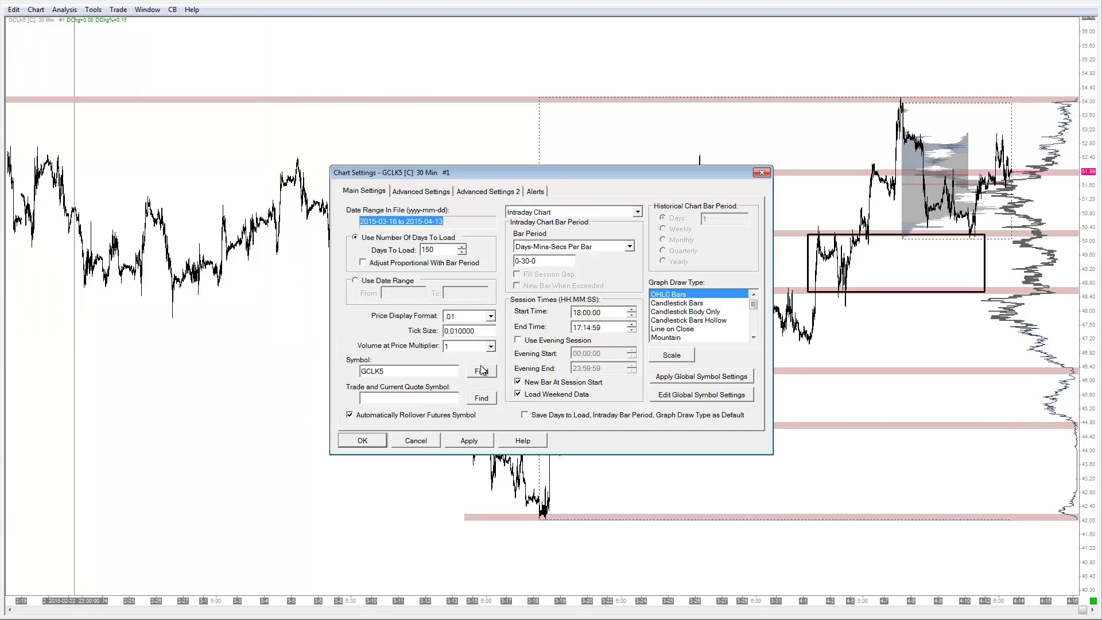
left_click(481, 370)
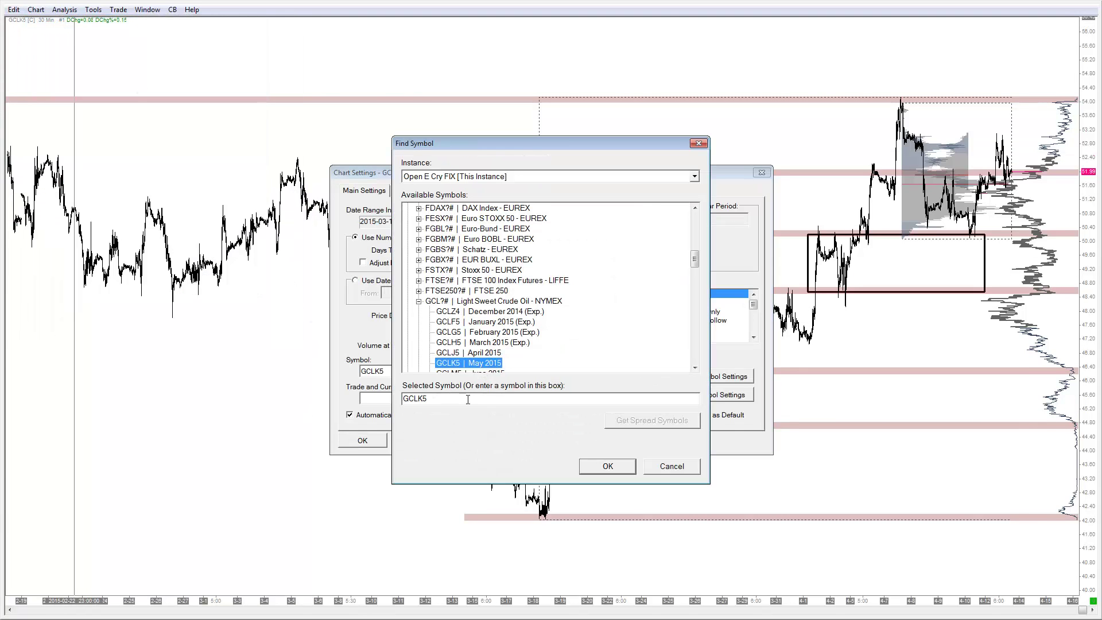
left_click(698, 144)
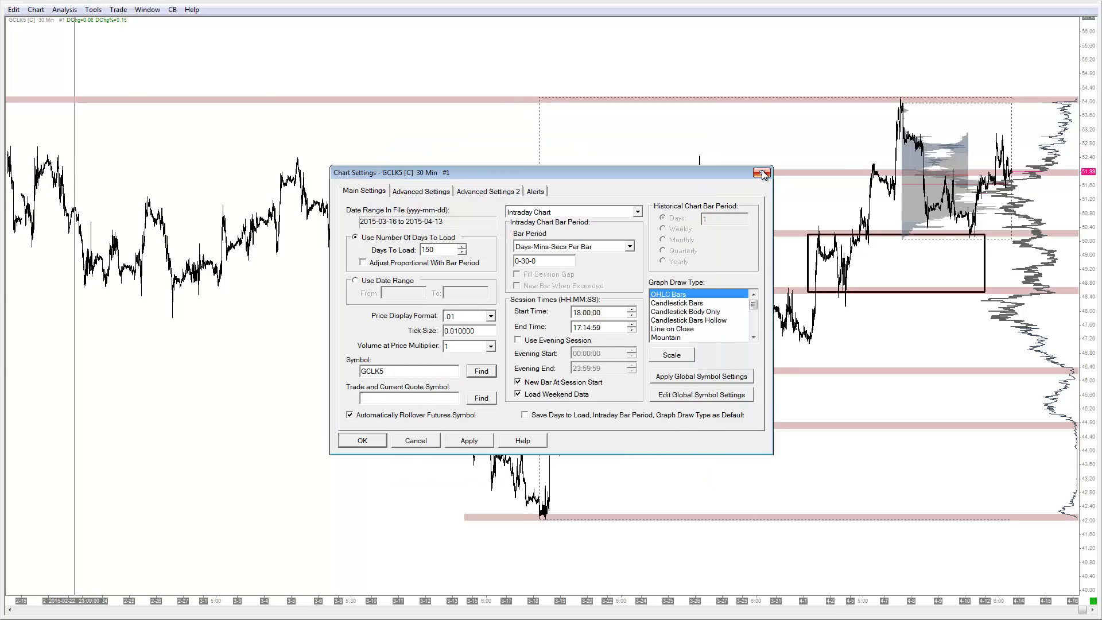
left_click(761, 172)
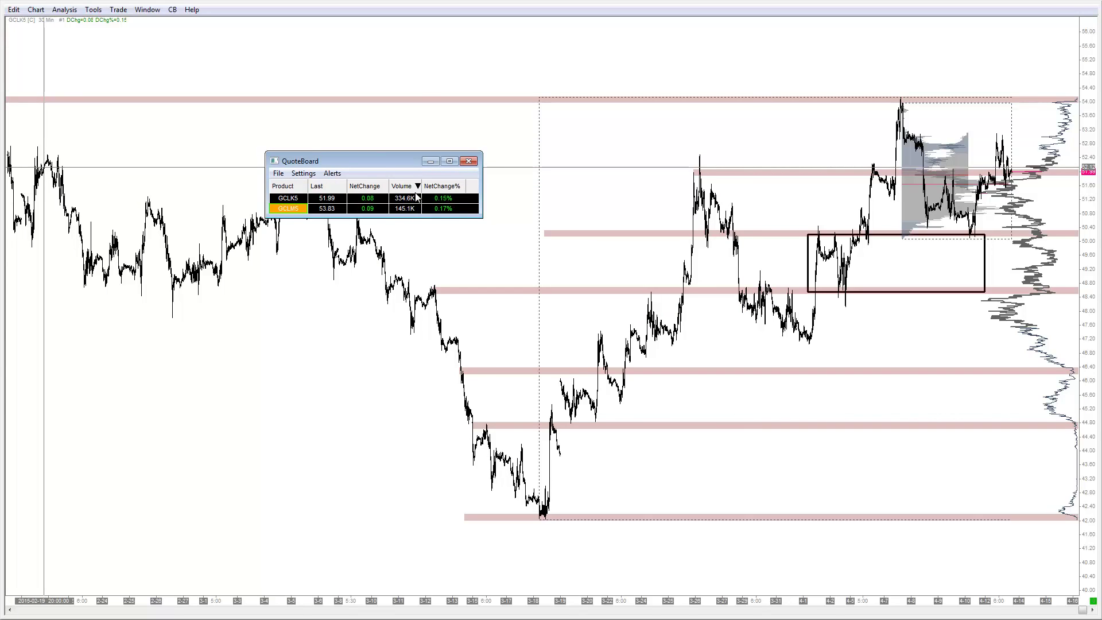
left_click(431, 160)
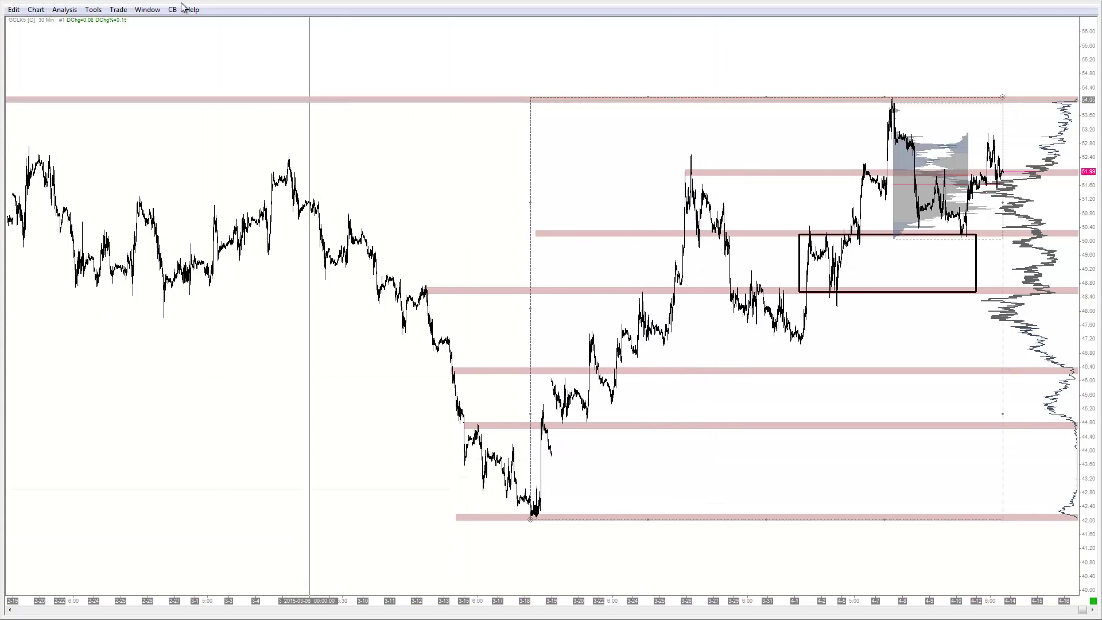
Review the rollover and back-adjusted choices for the Continuous Contract setting in the chart settings, and close the settings without changing them.
left_click(35, 10)
left_click(48, 22)
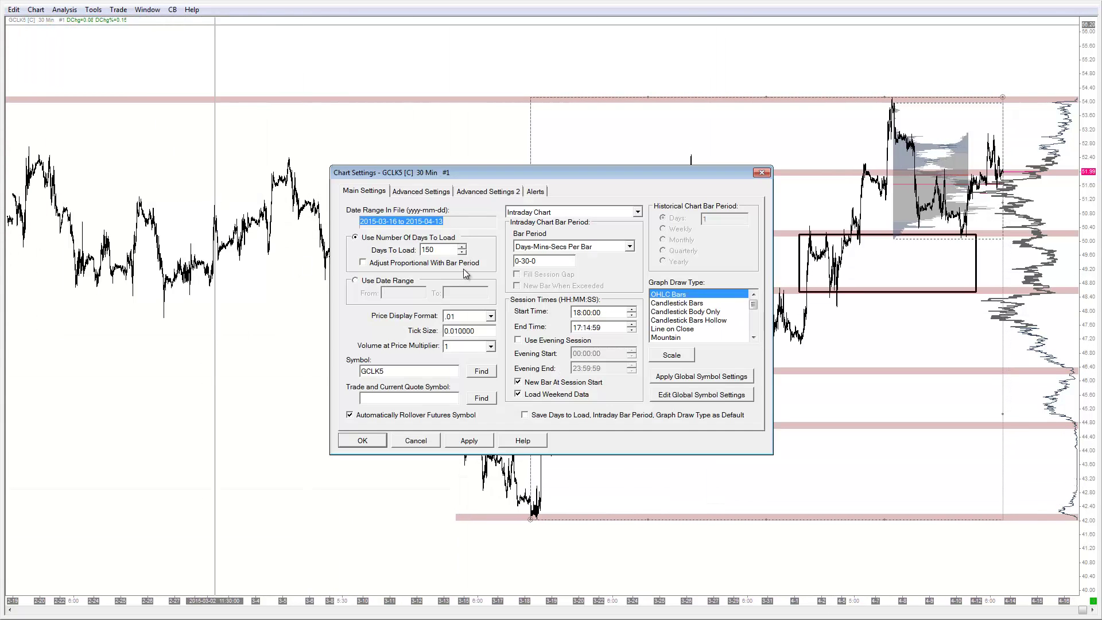
left_click(421, 191)
left_click(511, 317)
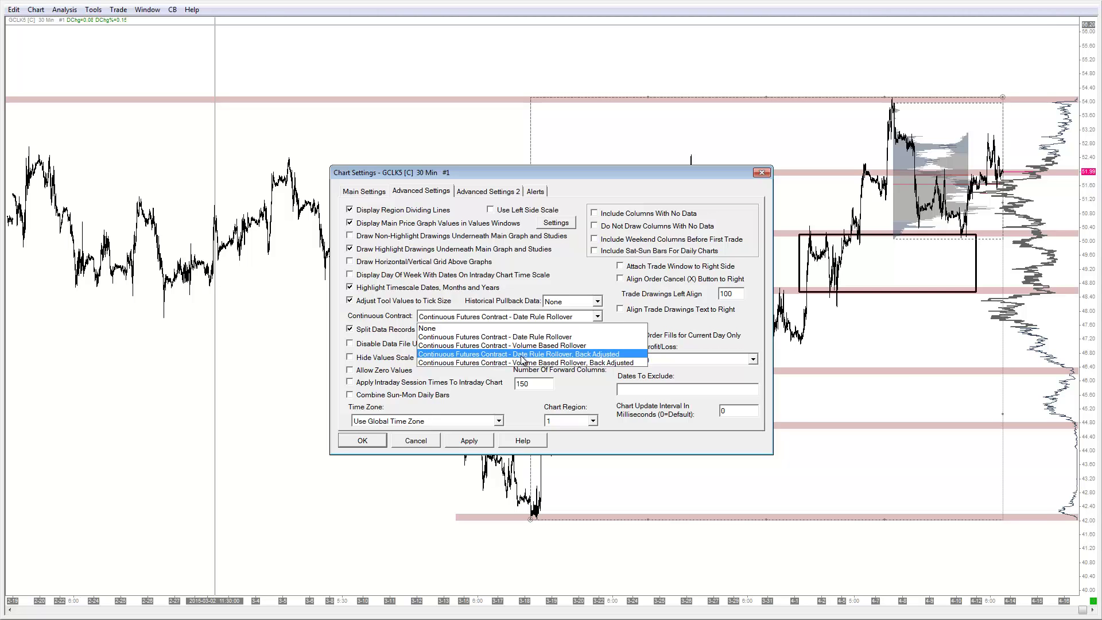
left_click(757, 170)
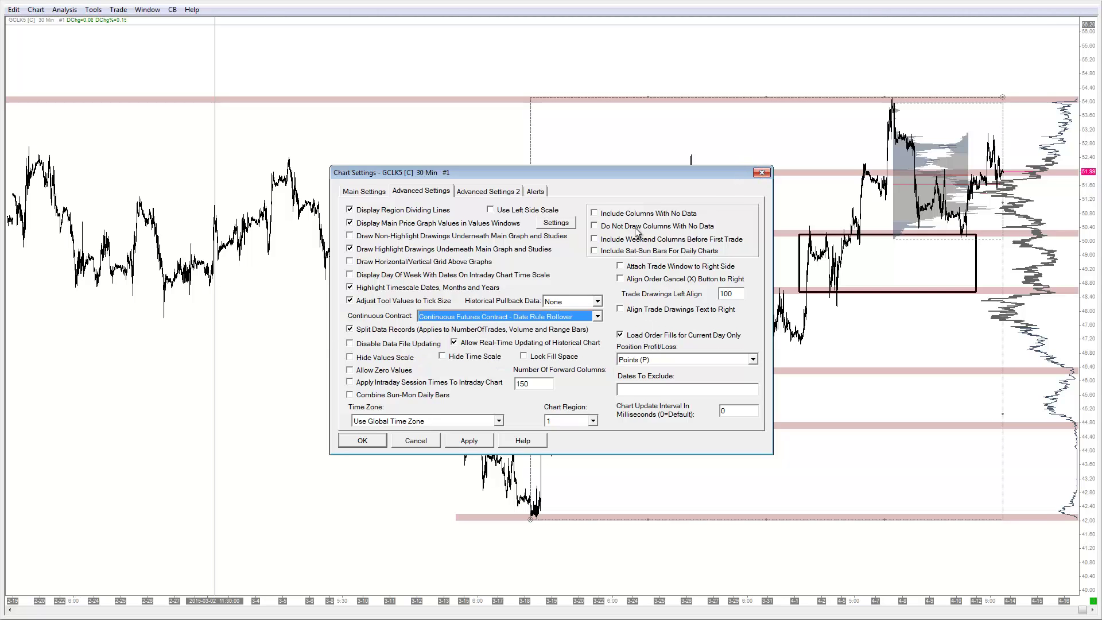
left_click(762, 171)
Capture the part of the 30-minute chart before the rollover price gap as a Snagit image.
scroll(898, 528, "down", 5)
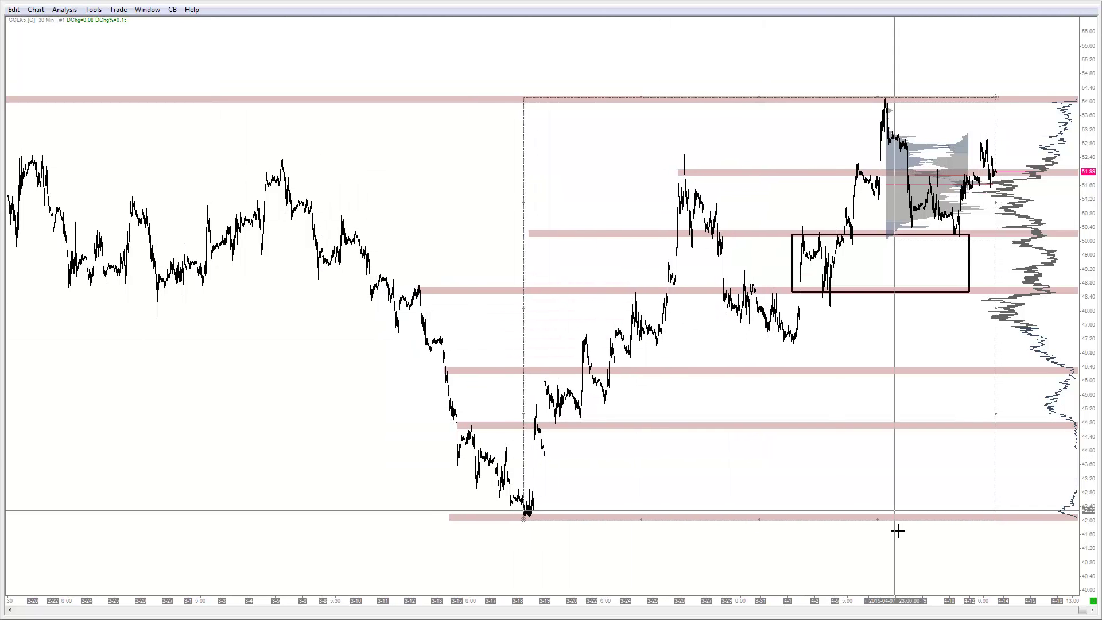
scroll(822, 532, "down", 5)
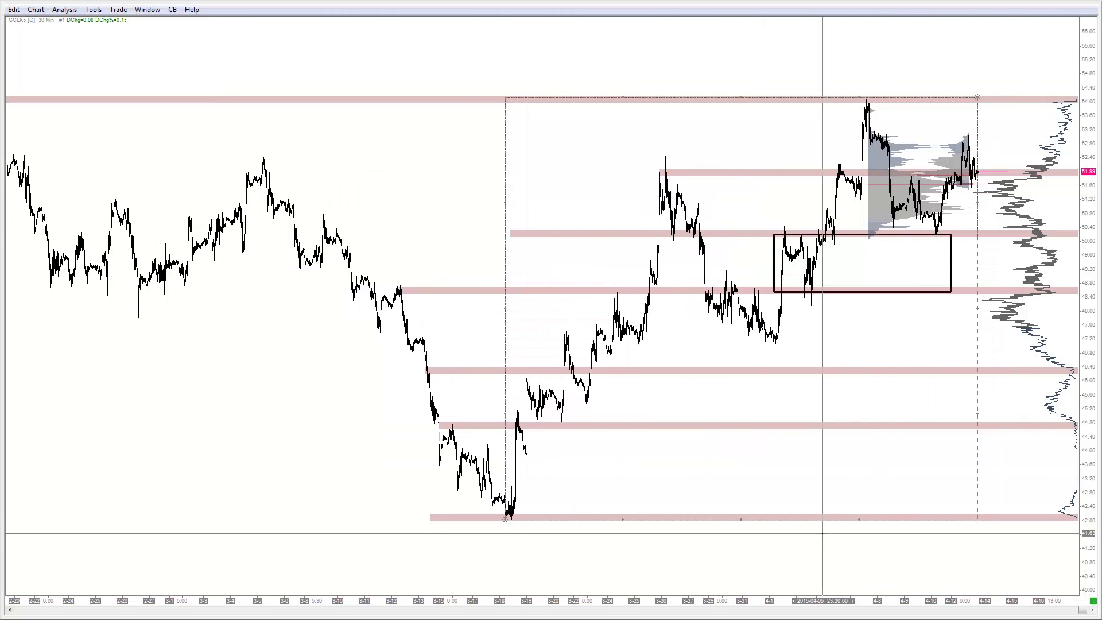
scroll(822, 533, "down", 5)
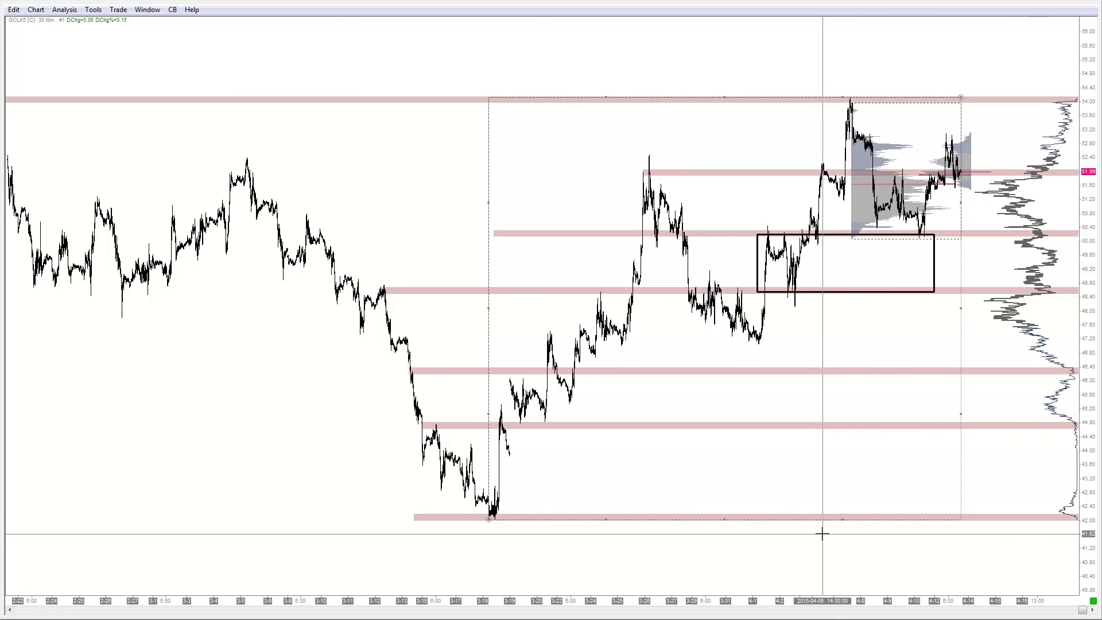
scroll(325, 438, "down", 3)
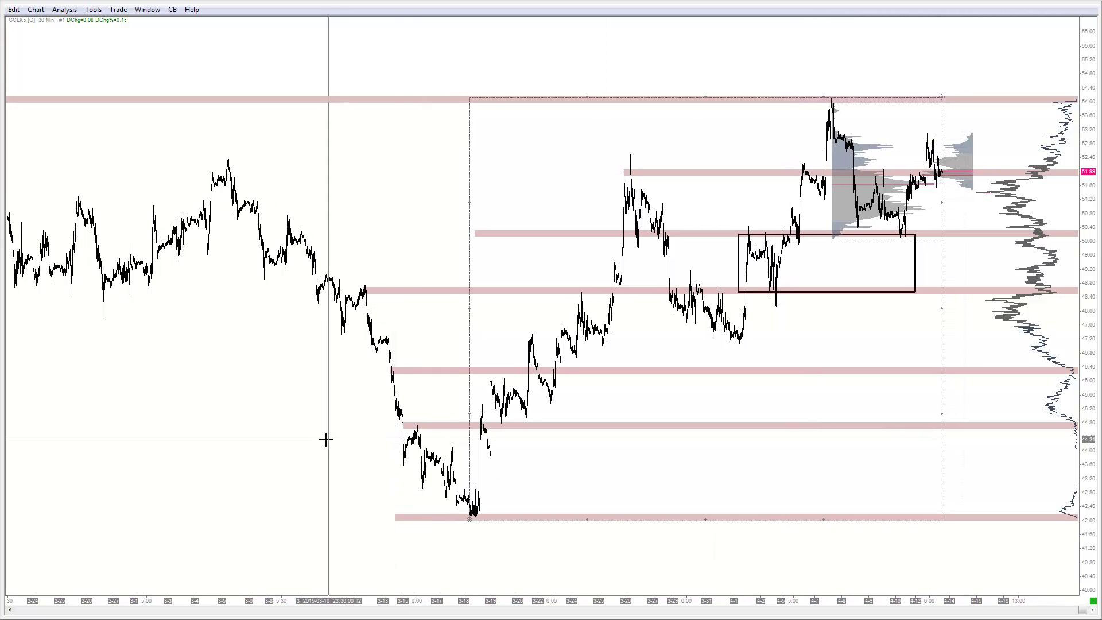
scroll(307, 439, "down", 2)
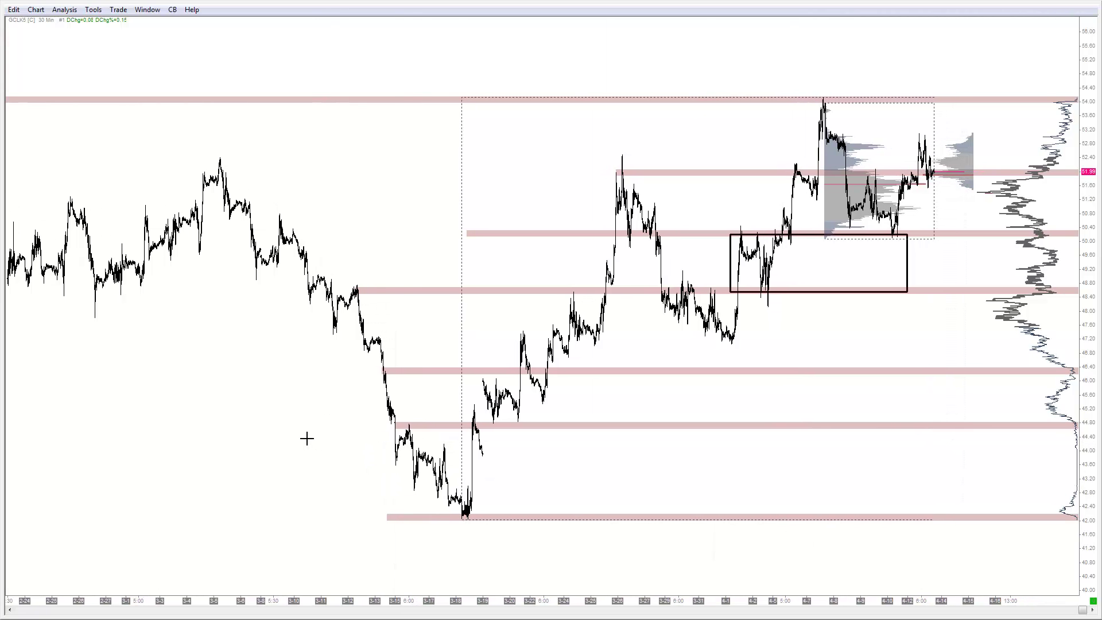
key("Print")
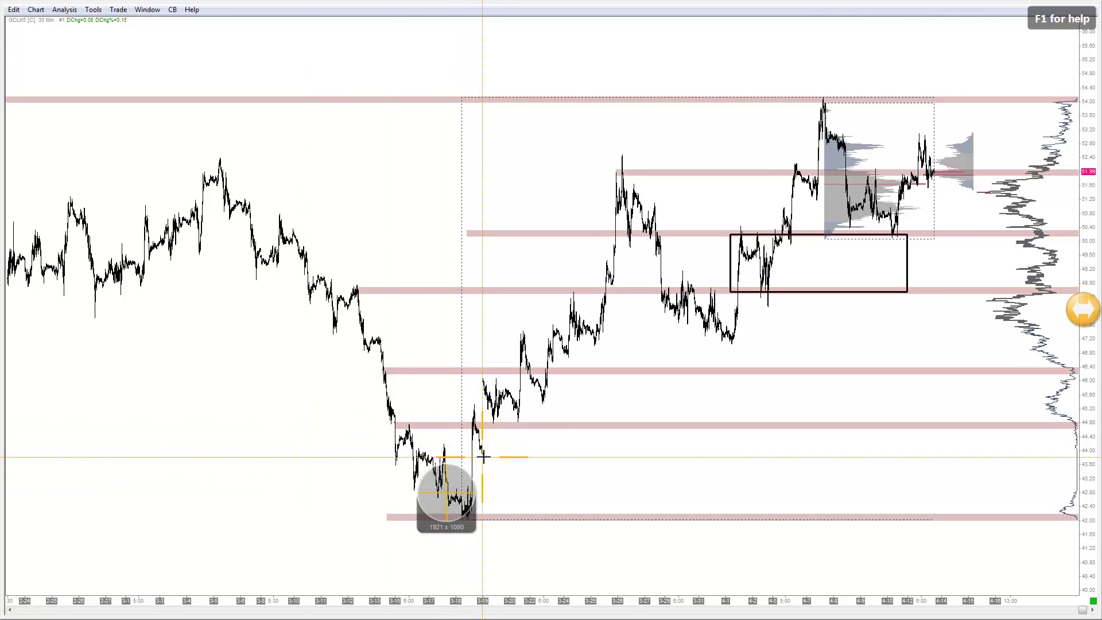
left_click_drag(491, 522, 458, 449)
right_click(458, 449)
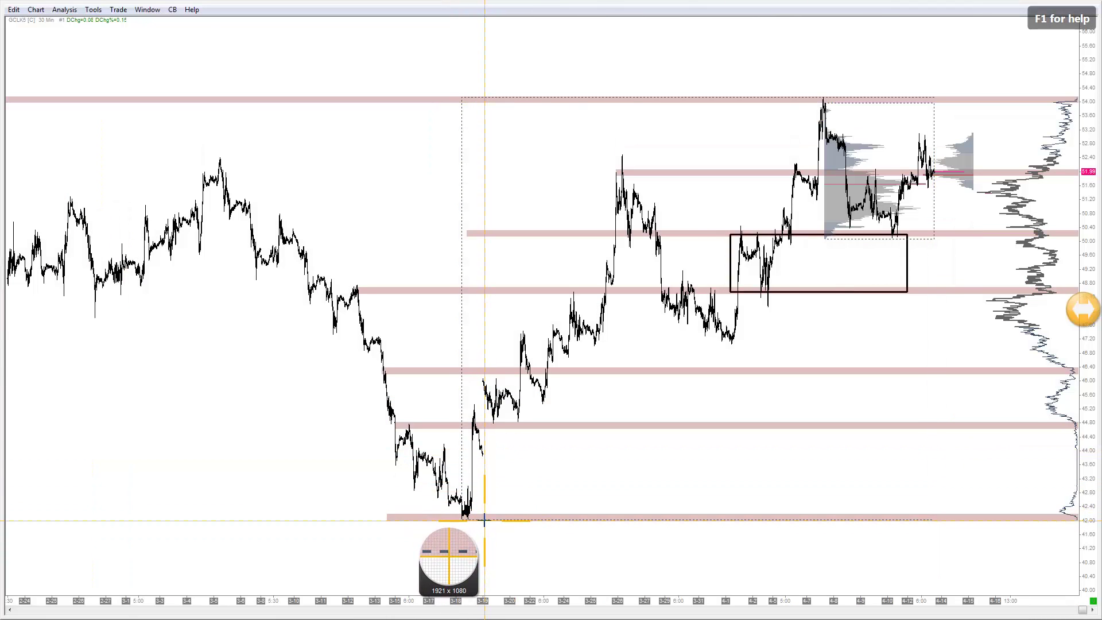
left_click_drag(483, 520, 7, 136)
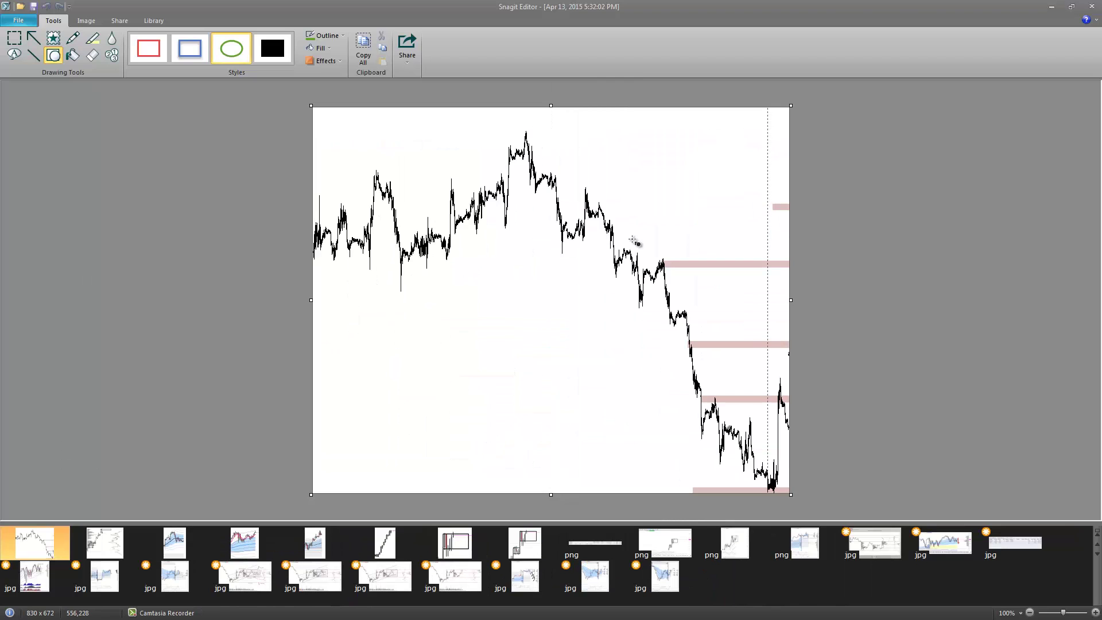
Capture the full chart screen as a new image in Snagit Editor and show the whole image.
double_click(857, 7)
left_click(187, 119)
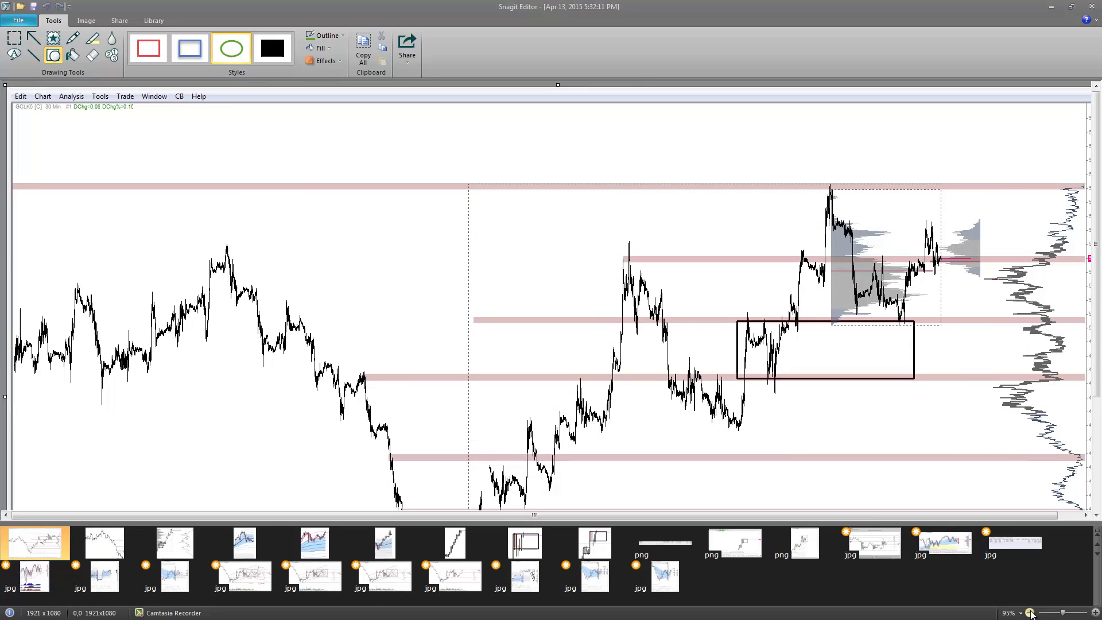
left_click(1030, 613)
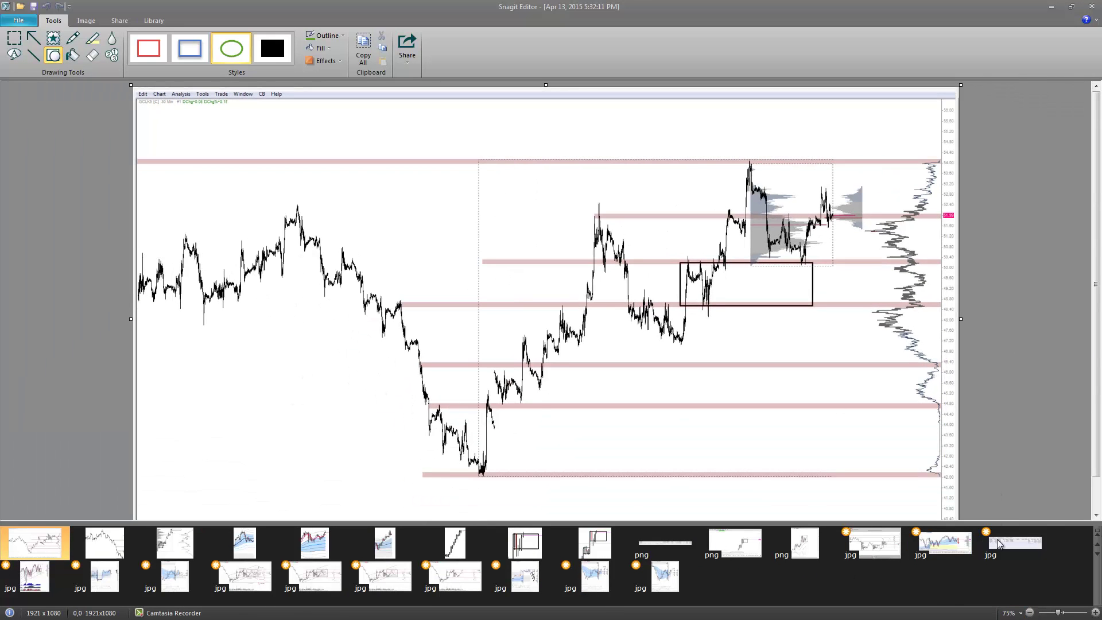
left_click(1020, 613)
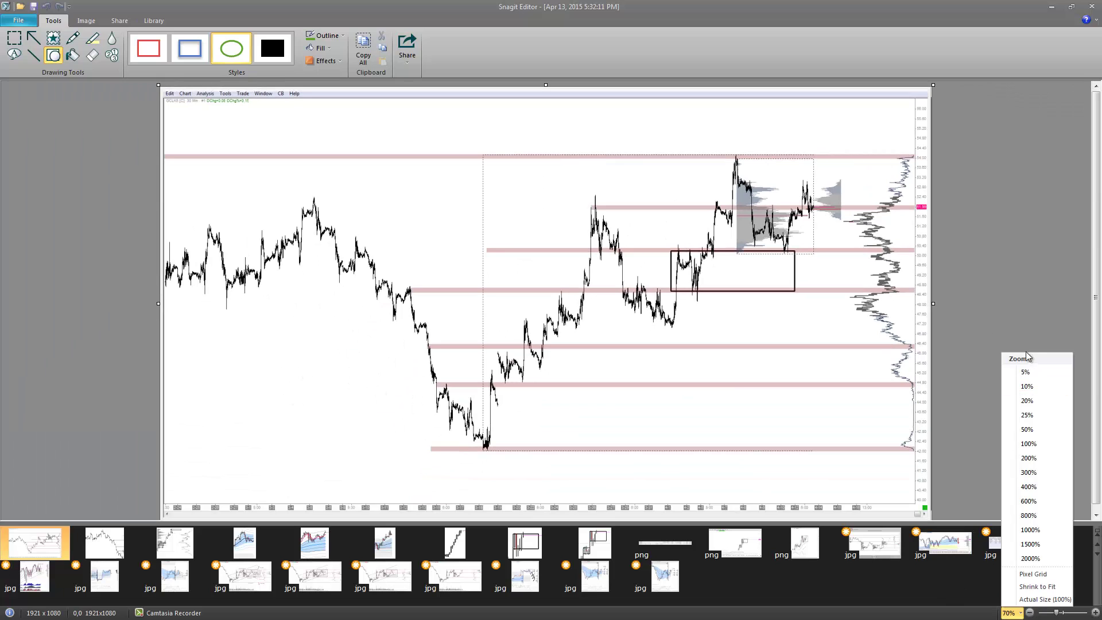
left_click(992, 318)
Select the rectangular part of the captured chart before the price gap and shift it up so the older prices meet the newer ones.
left_click(14, 37)
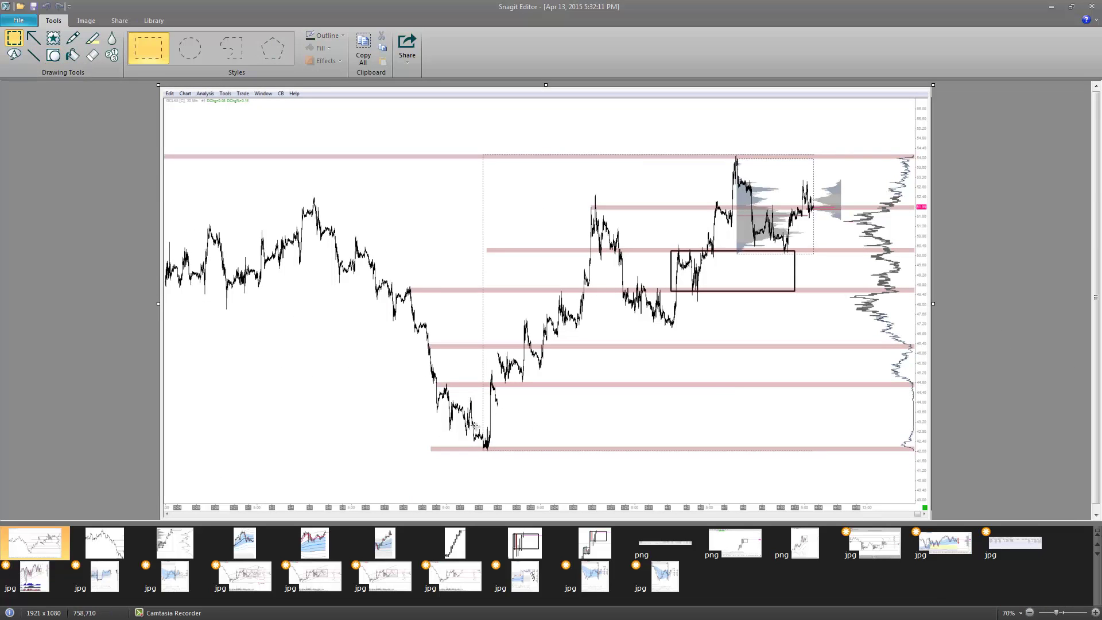
left_click_drag(495, 448, 158, 130)
left_click_drag(334, 376, 335, 331)
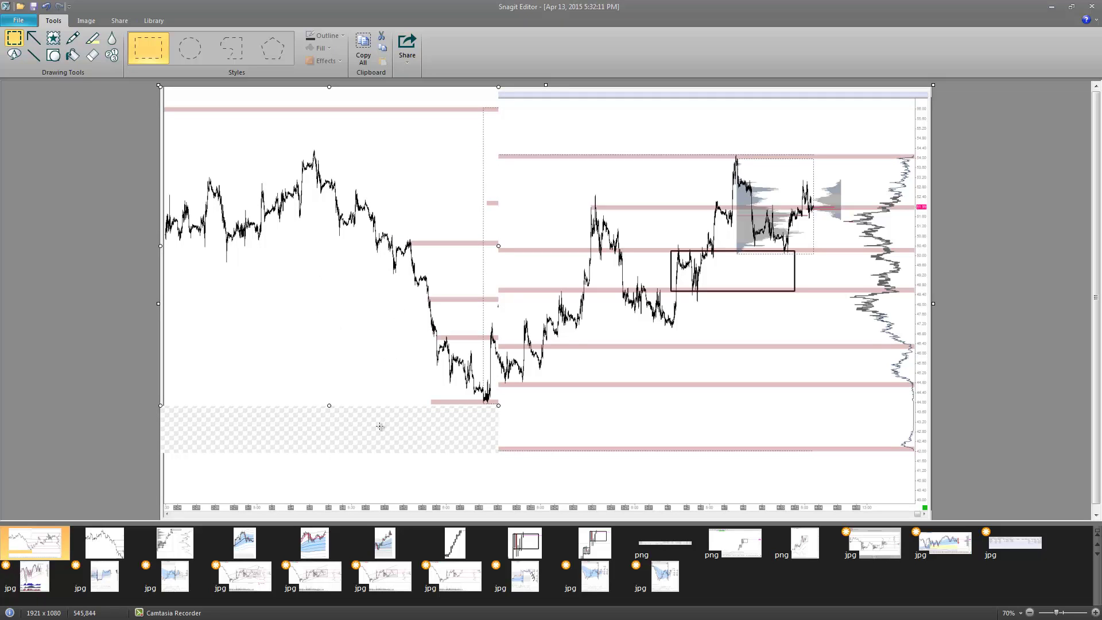
key("Escape")
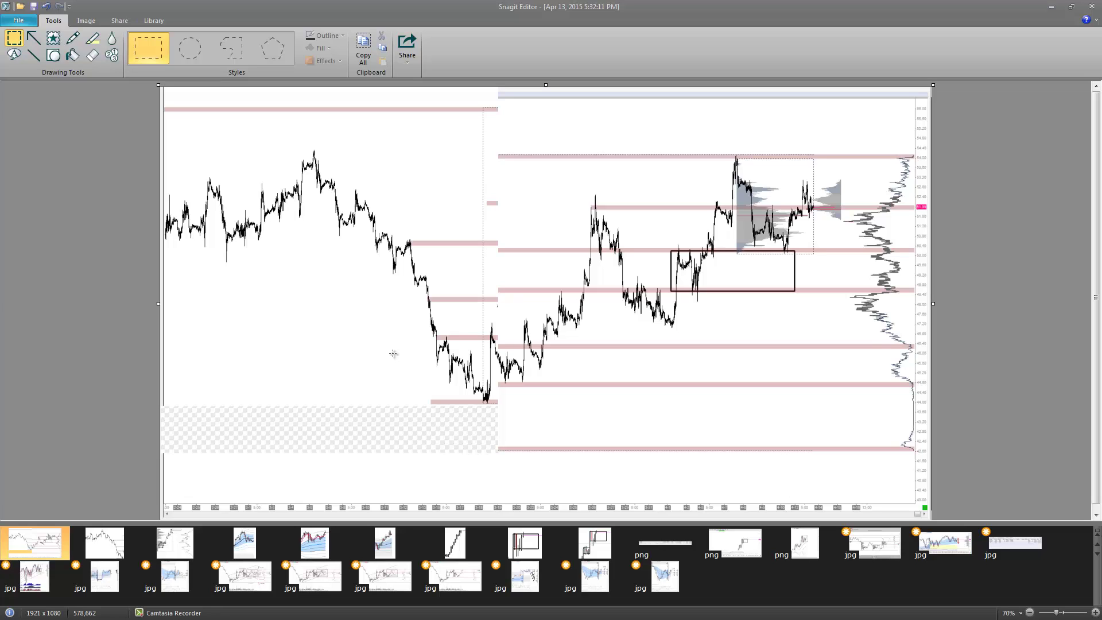
left_click_drag(445, 317, 430, 347)
left_click(424, 446)
Draw green ellipses around the start of the lowest price line, its value on the price scale, and the shifted chart low.
left_click_drag(489, 440, 521, 459)
left_click(54, 55)
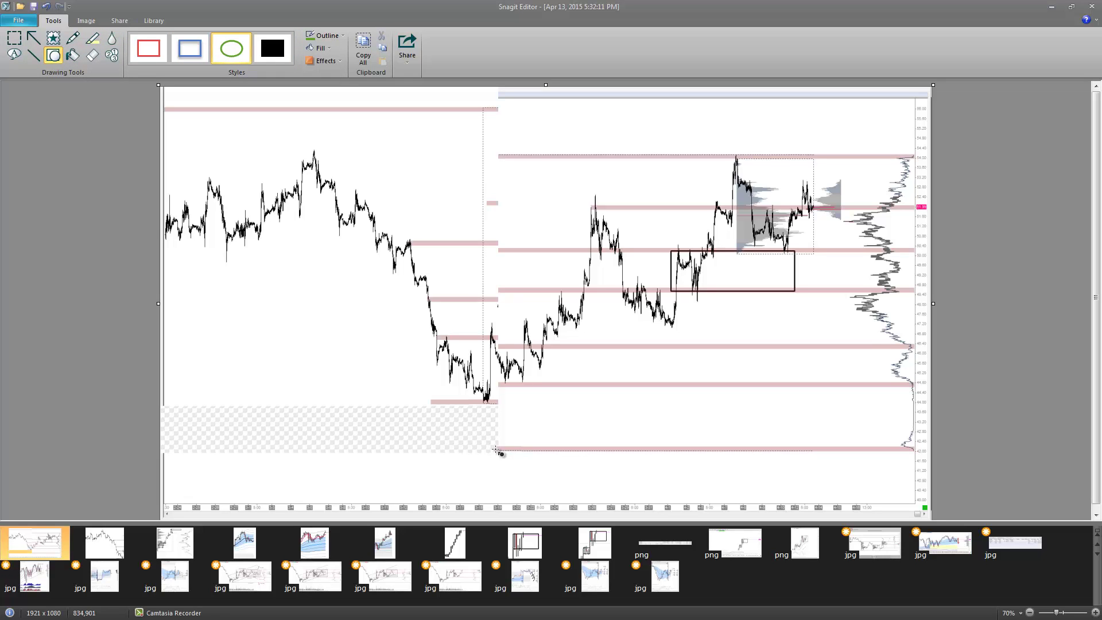
left_click_drag(491, 442, 520, 457)
left_click(481, 460)
left_click_drag(902, 443, 931, 460)
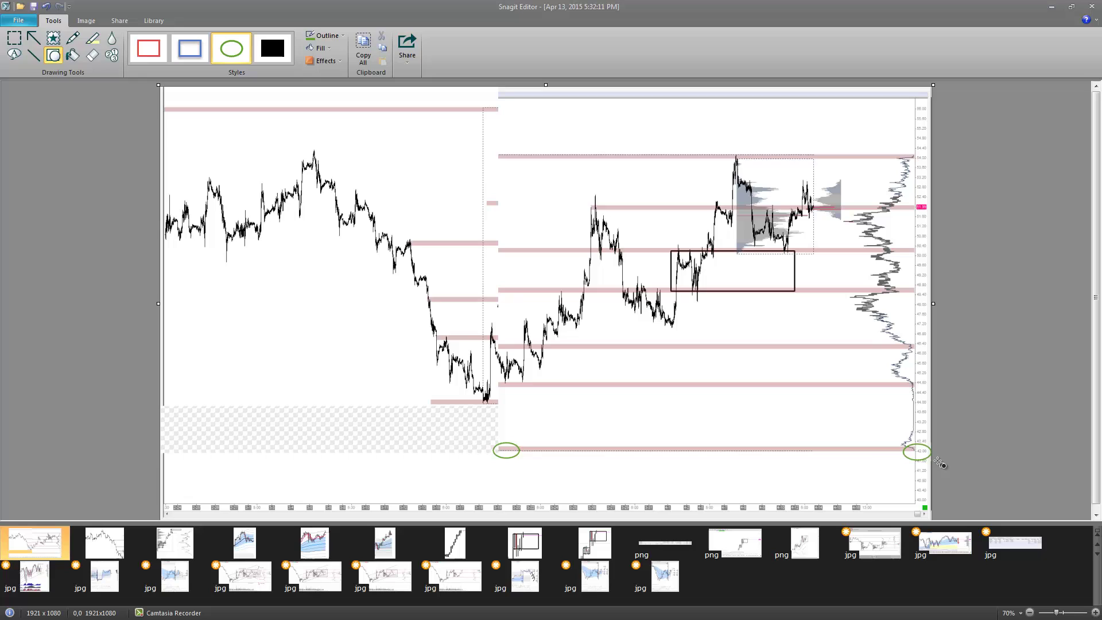
left_click(798, 469)
left_click_drag(469, 374, 496, 409)
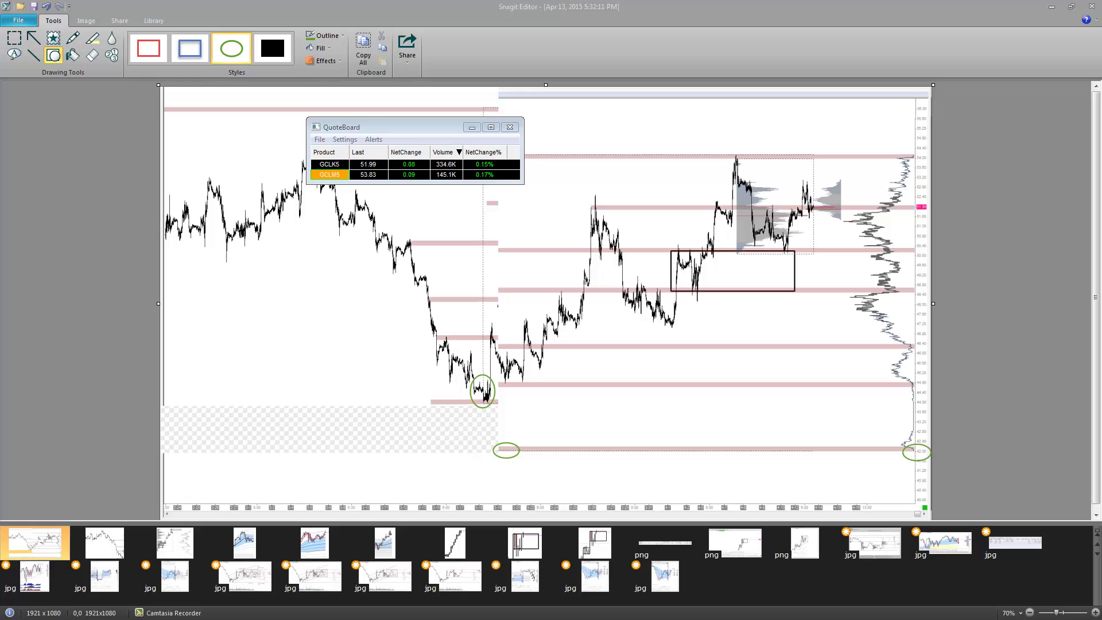
Compare the last prices of the two crude oil contracts in the QuoteBoard, recheck the circled levels, and return to the live chart.
left_click_drag(1, 117, 301, 112)
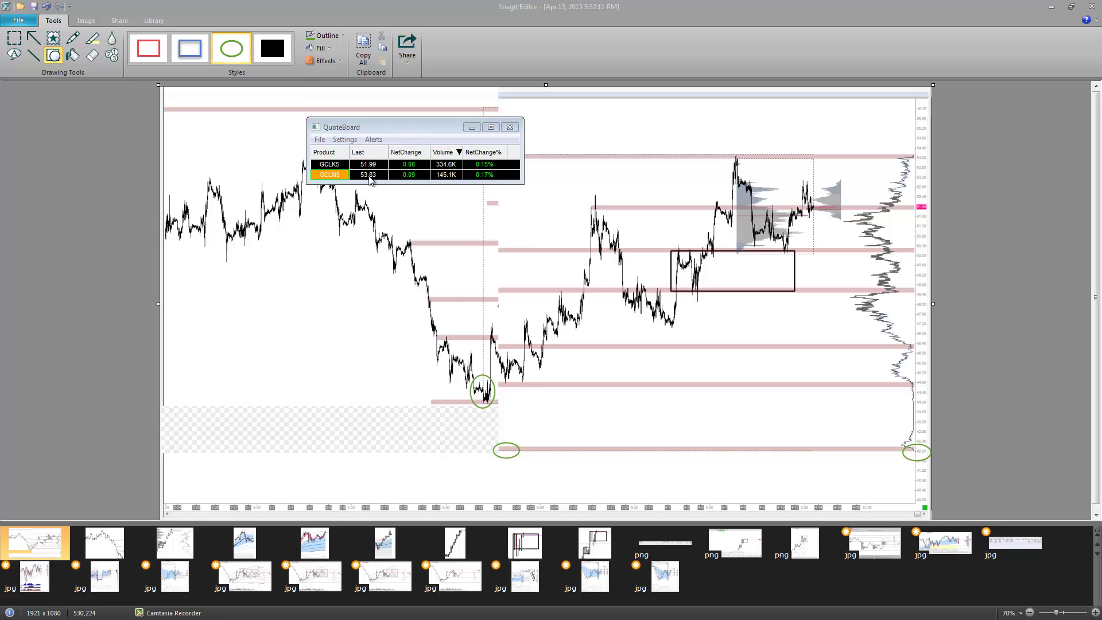
key("alt+F4")
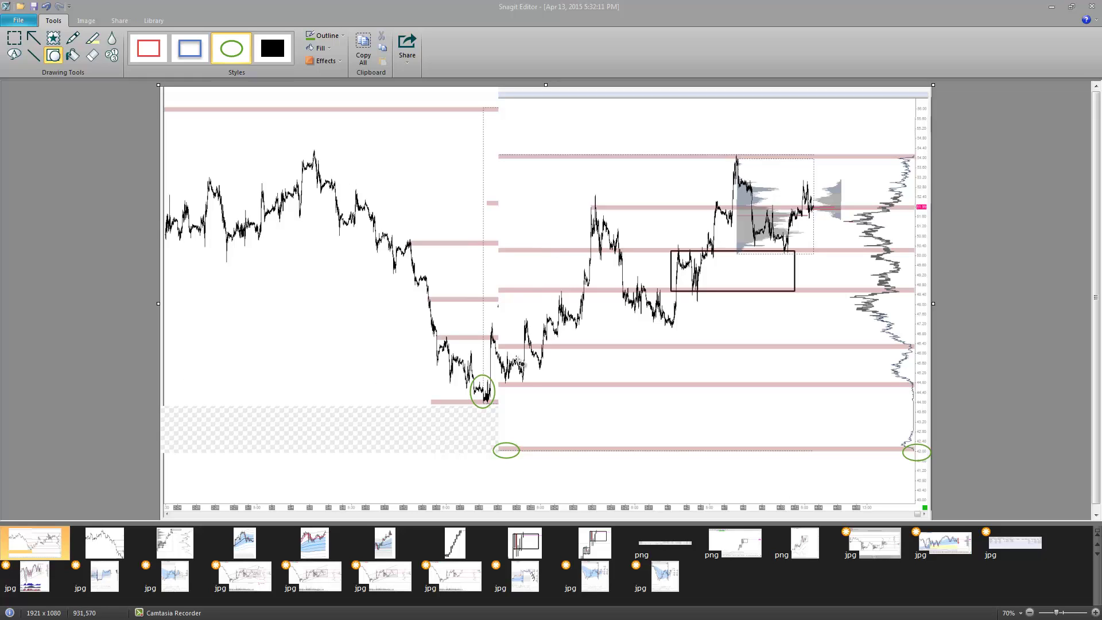
left_click(503, 399)
left_click(505, 449)
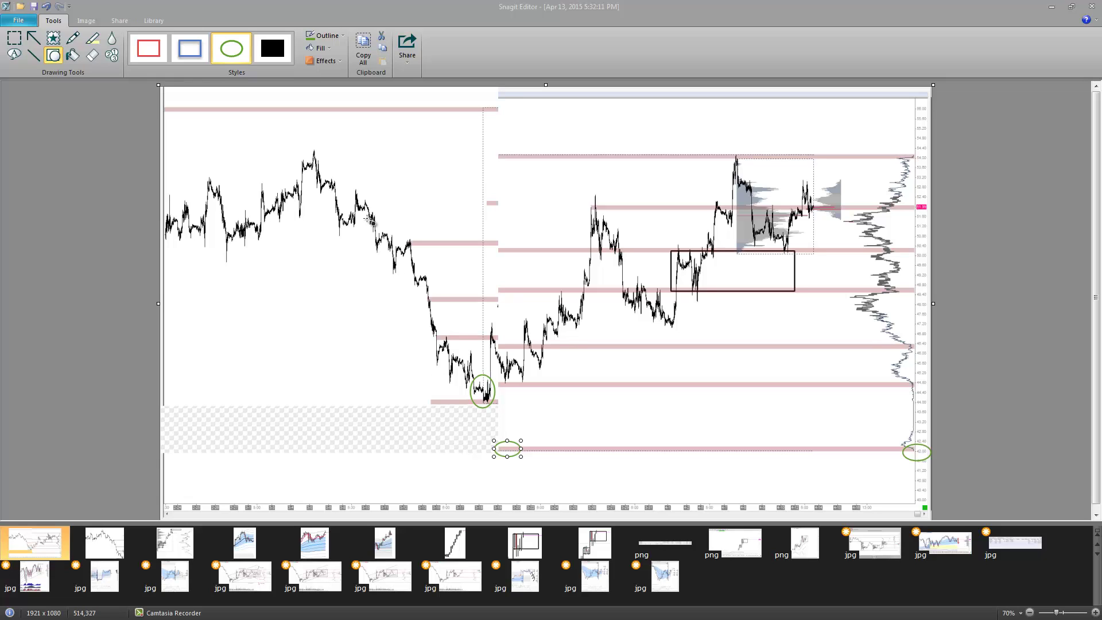
left_click(1052, 7)
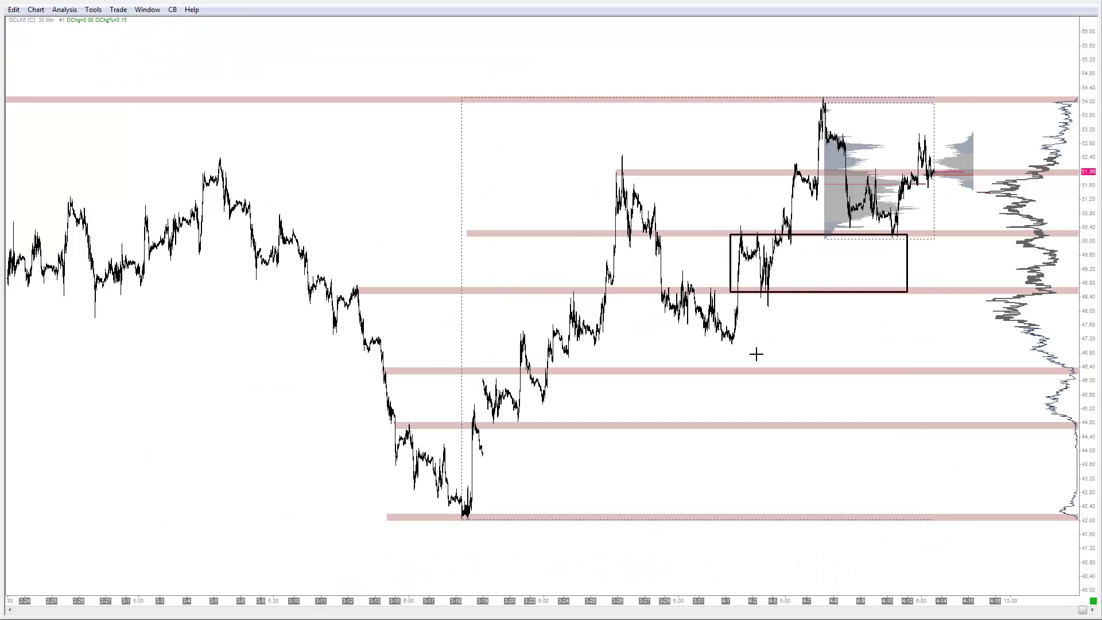
Examine the rollover gap near the chart low and the price action up to the latest bars on the 30-minute chart.
scroll(614, 453, "down", 1)
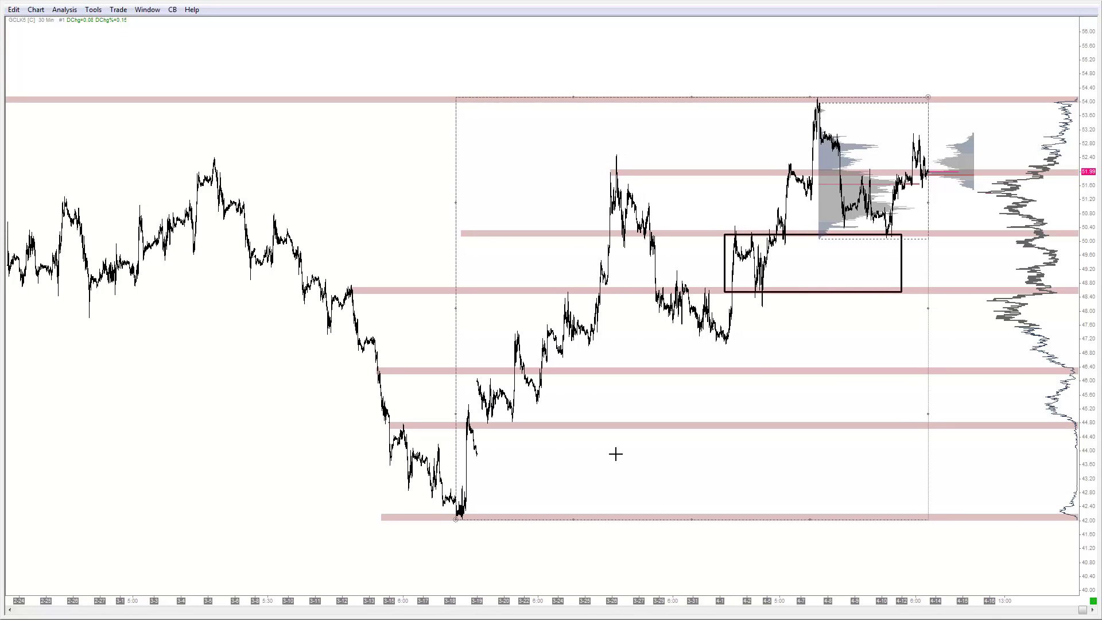
scroll(619, 437, "down", 2)
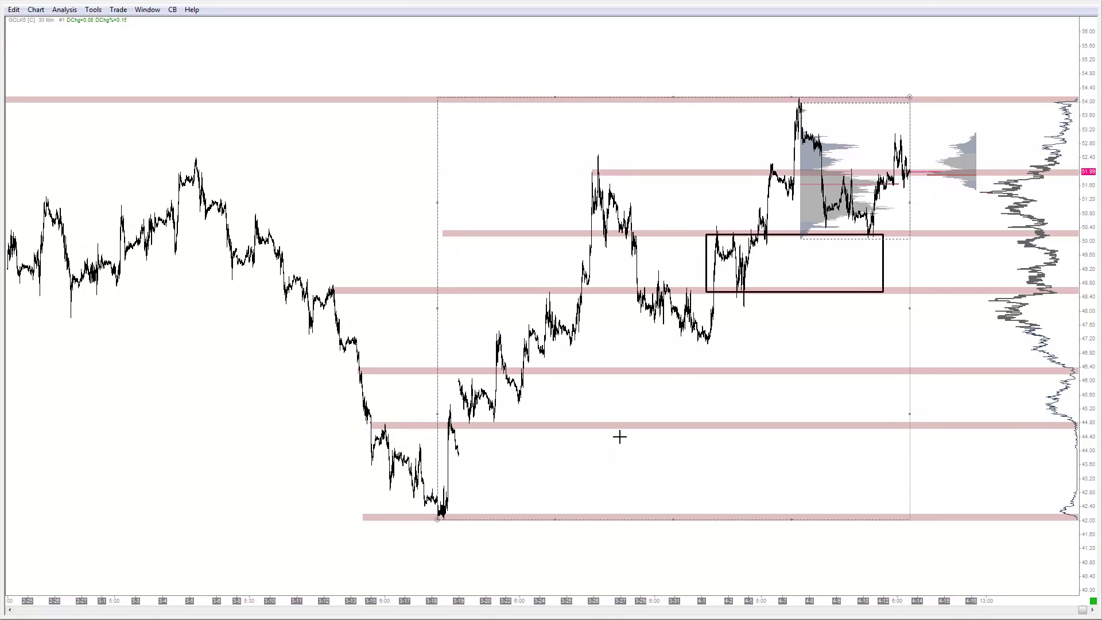
scroll(619, 437, "down", 2)
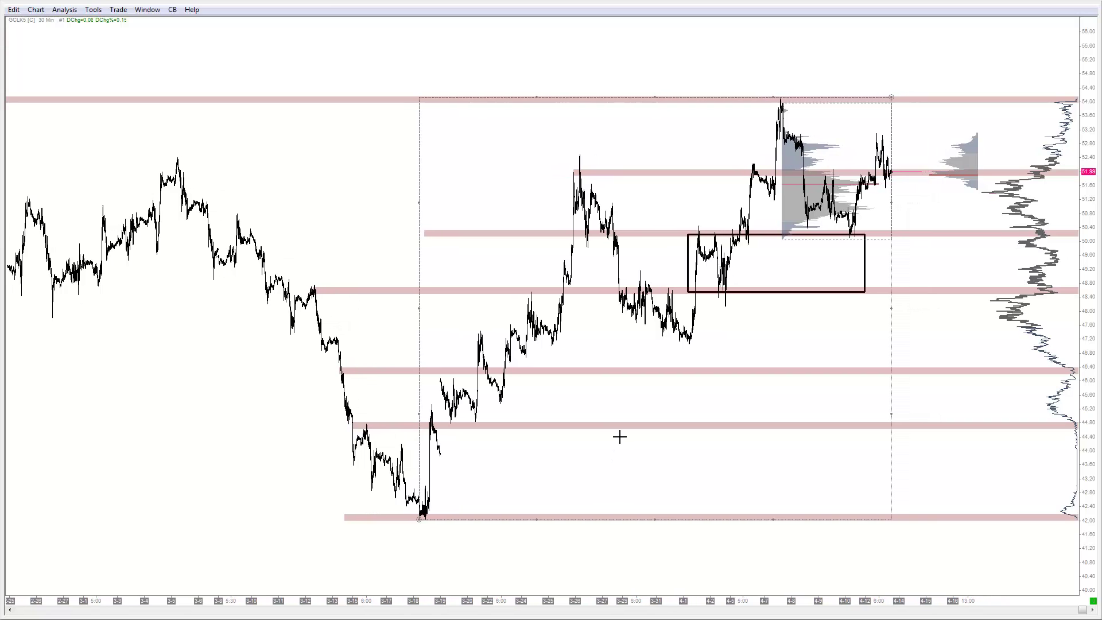
scroll(619, 436, "down", 2)
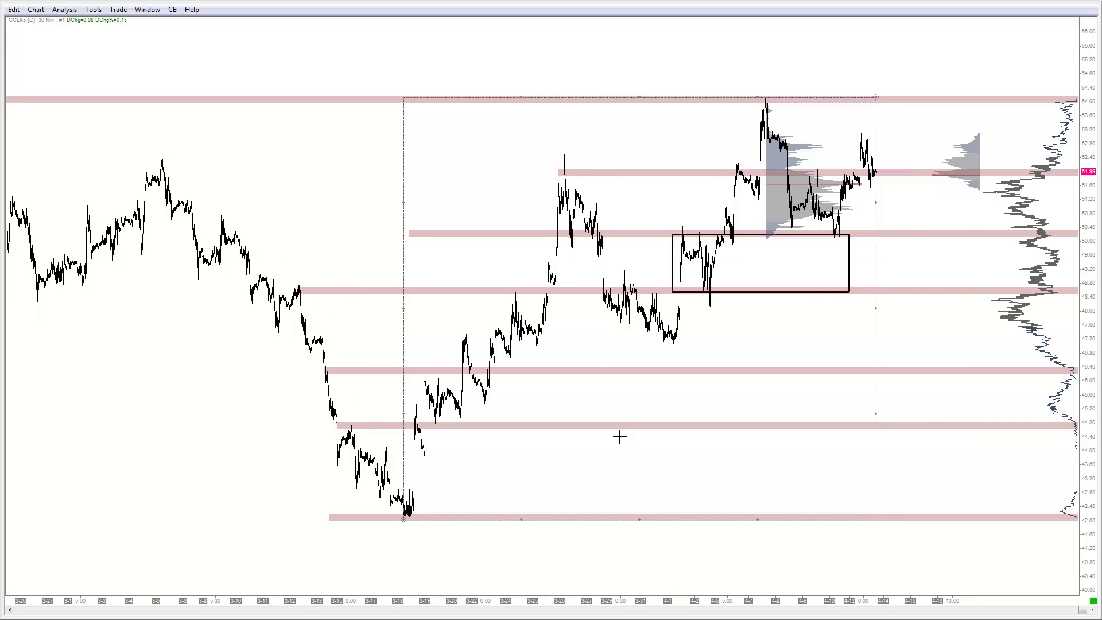
middle_click(534, 535)
scroll(544, 544, "down", 1)
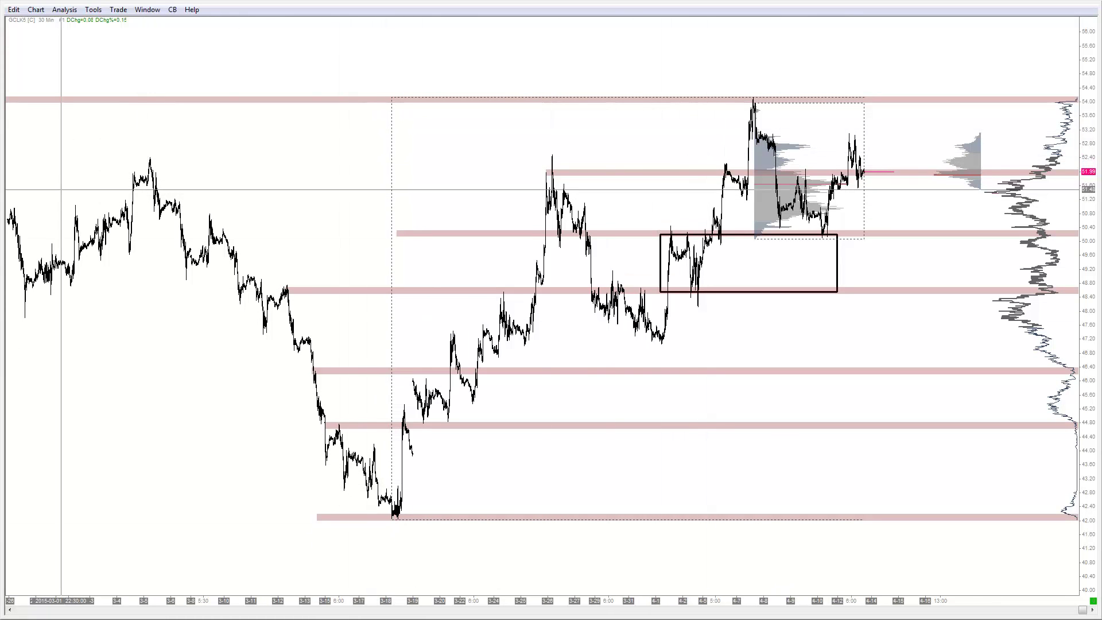
scroll(652, 219, "down", 2)
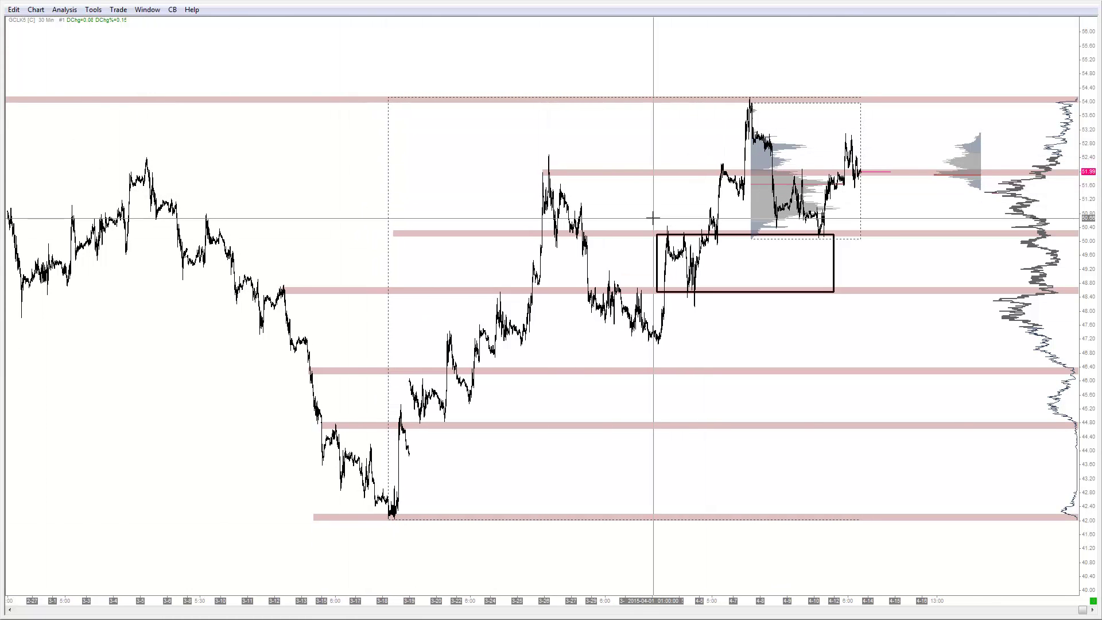
scroll(652, 219, "down", 1)
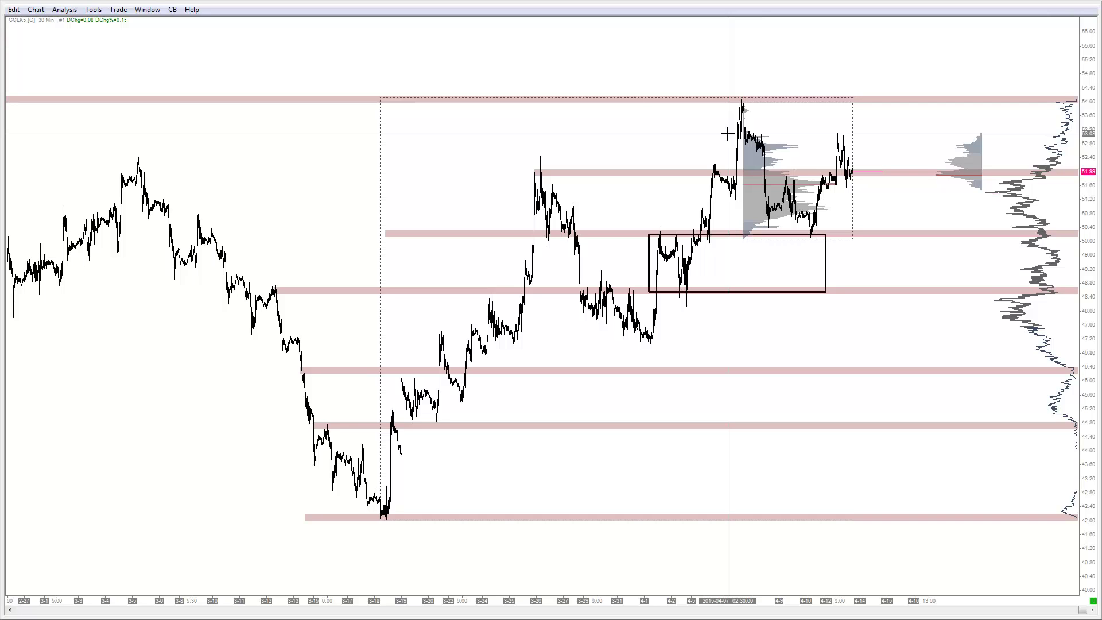
scroll(246, 458, "down", 2)
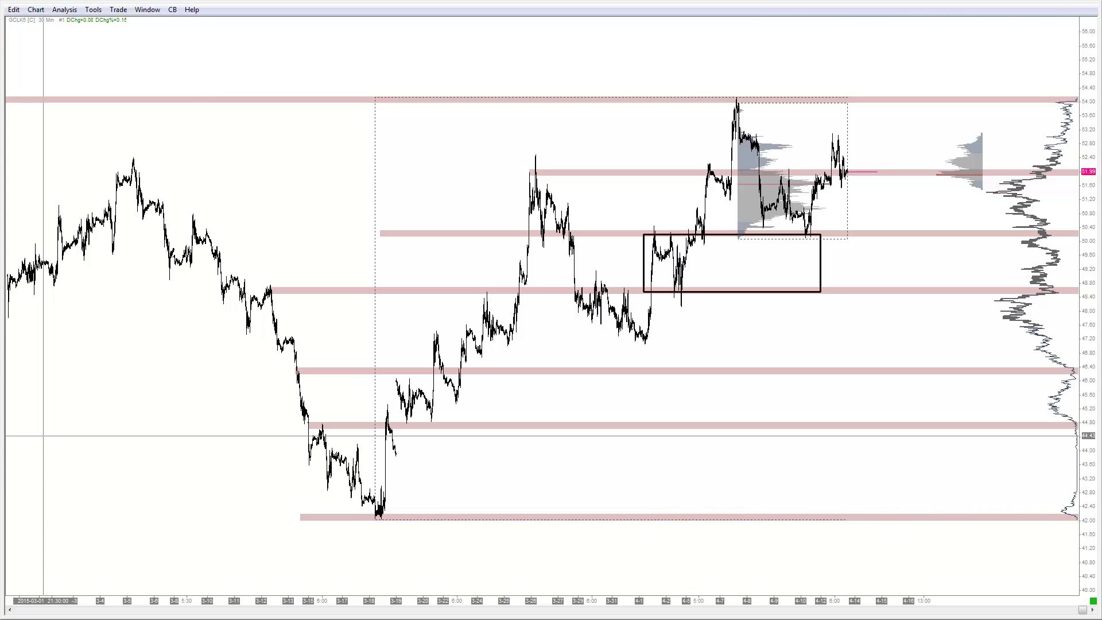
scroll(253, 356, "down", 3)
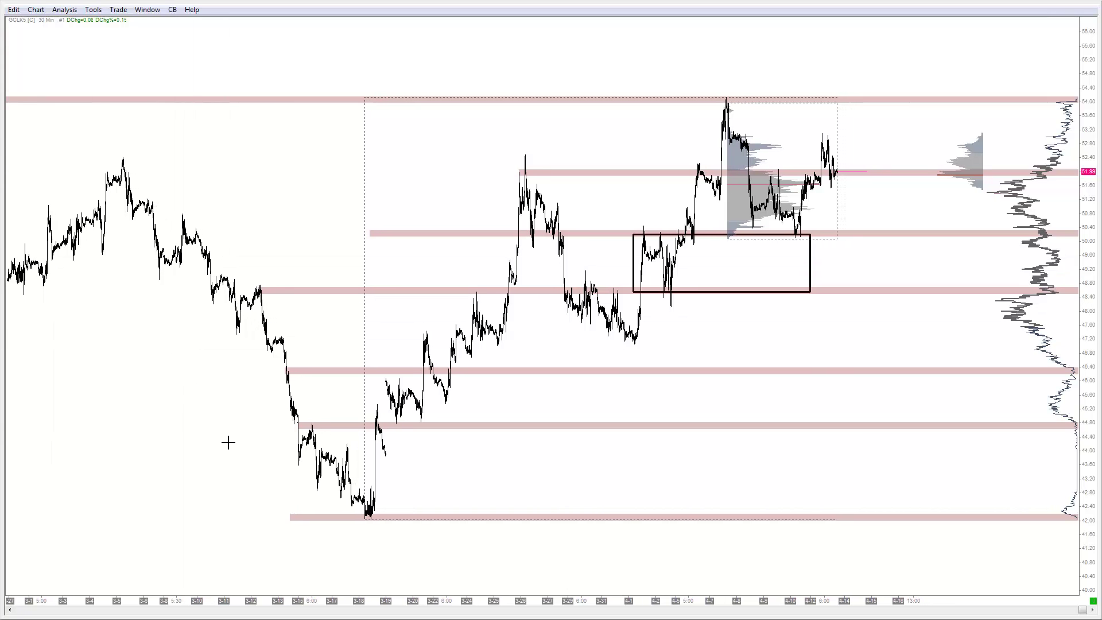
scroll(223, 445, "down", 2)
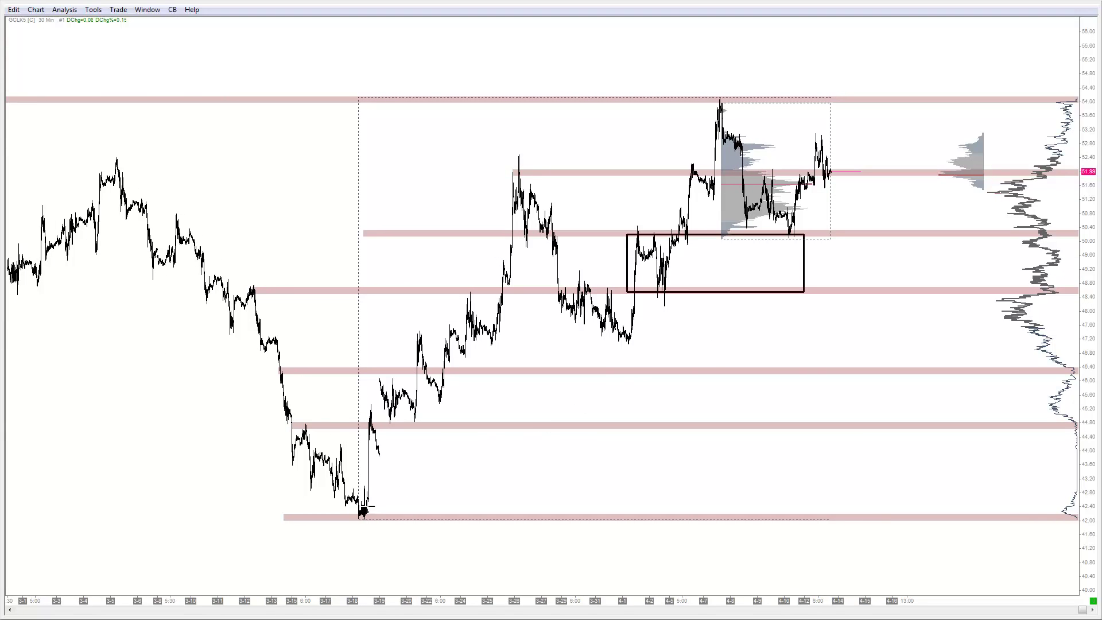
left_click(214, 155)
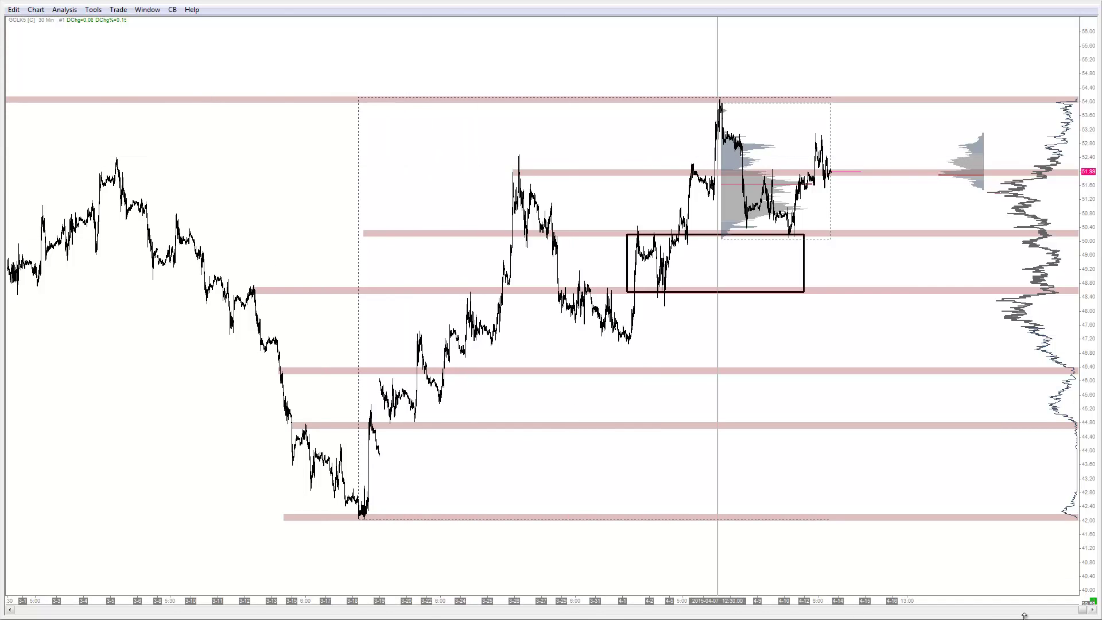
Examine the older price swings on the 30-minute crude oil chart against the shaded horizontal price levels.
left_click_drag(1078, 611, 706, 611)
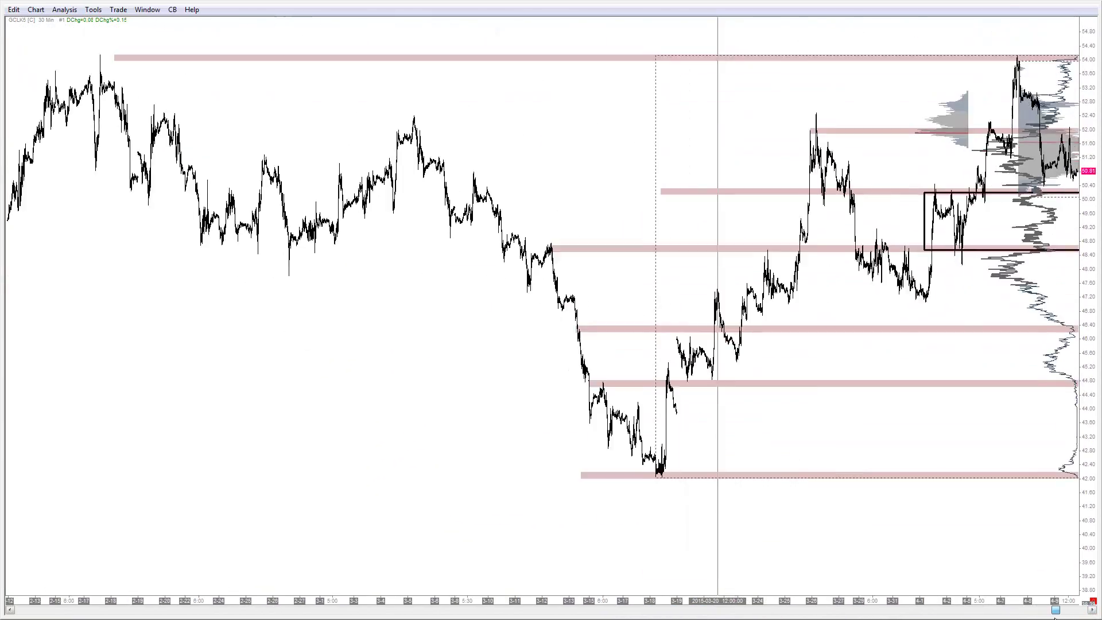
scroll(856, 485, "down", 4)
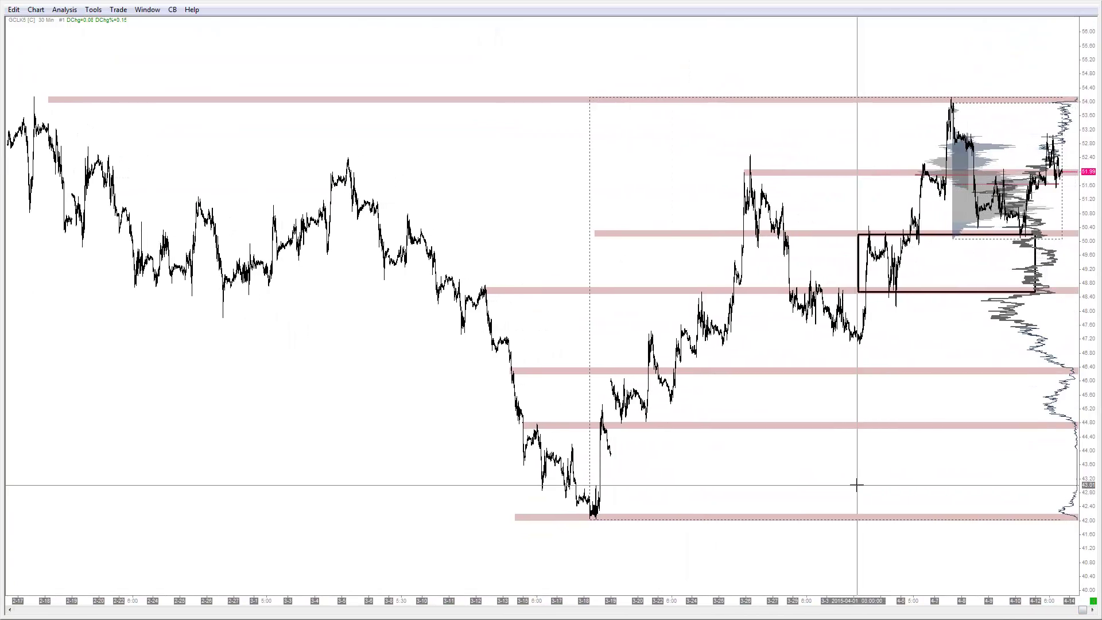
scroll(857, 486, "down", 4)
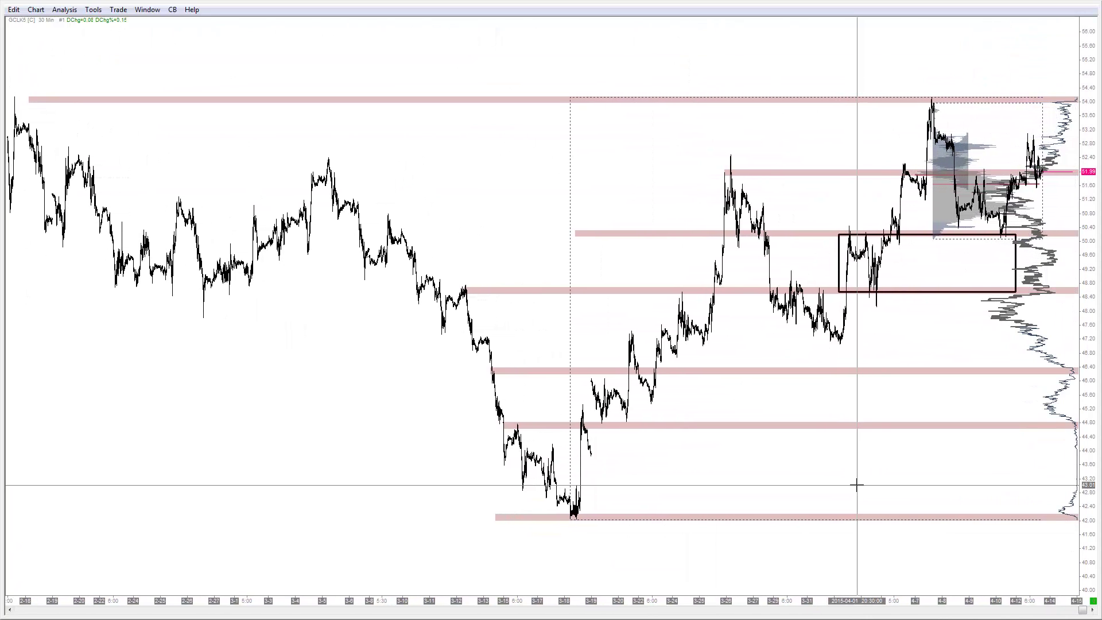
scroll(834, 473, "down", 3)
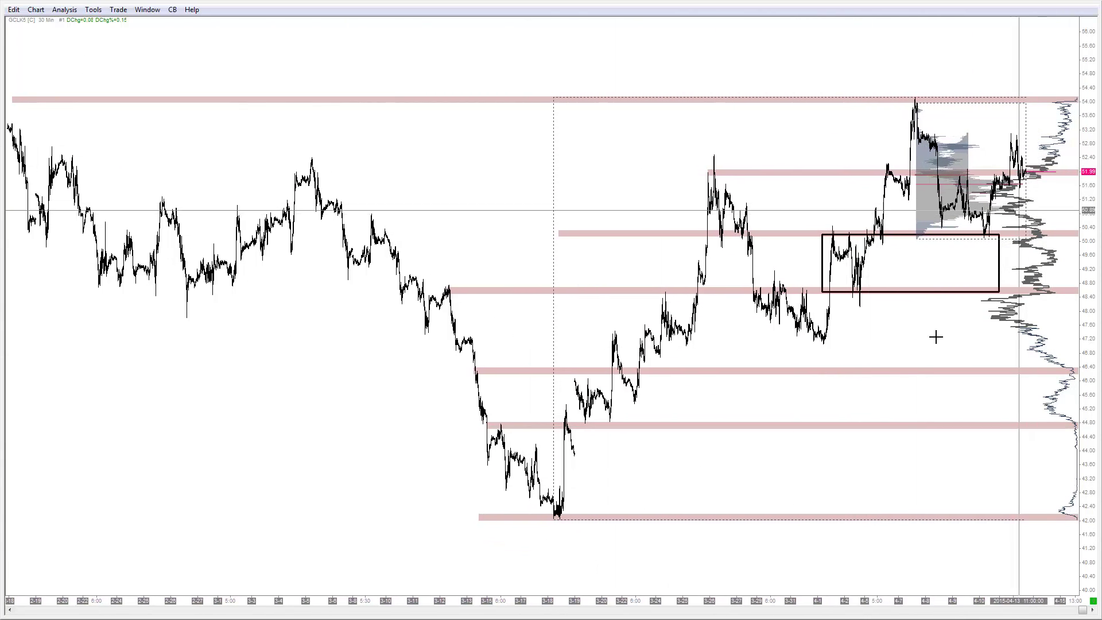
scroll(535, 444, "down", 2)
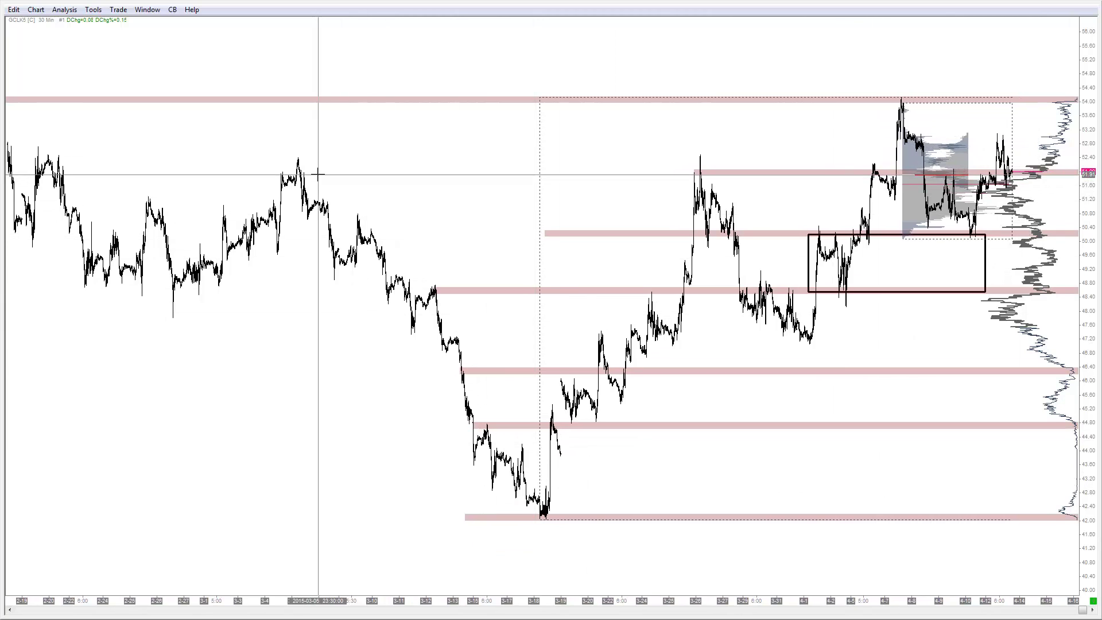
scroll(446, 438, "down", 3)
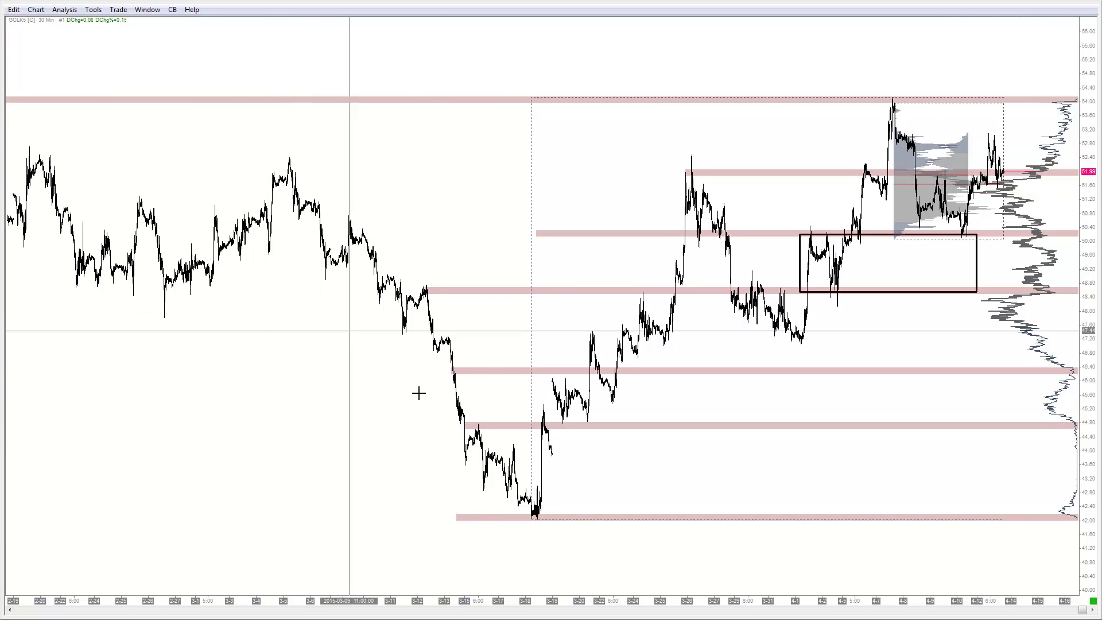
scroll(508, 479, "down", 3)
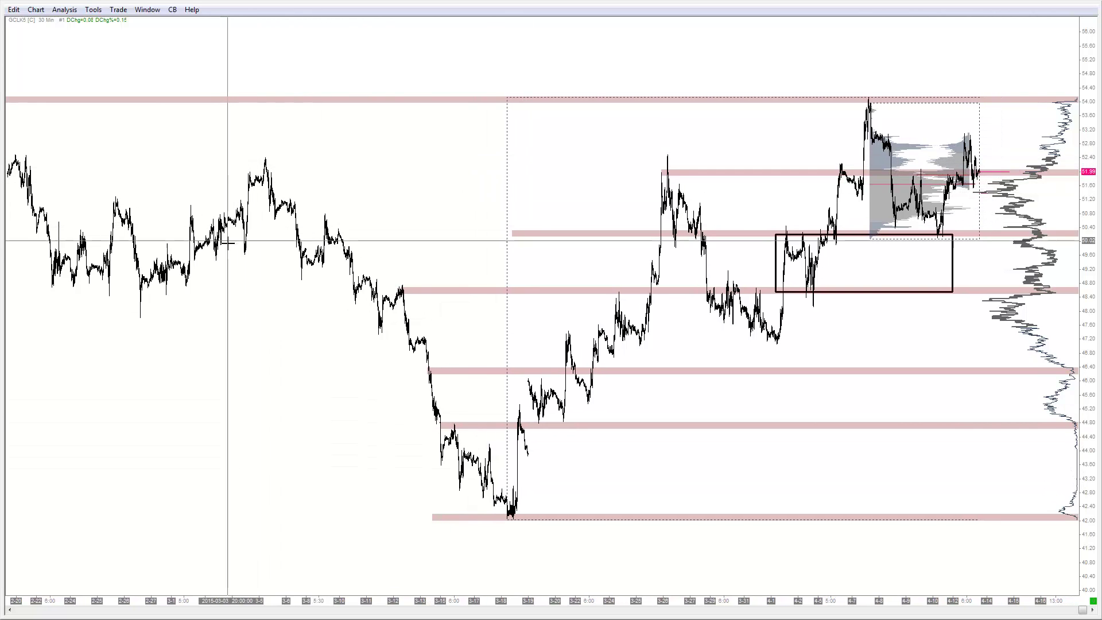
scroll(247, 238, "down", 1)
scroll(155, 406, "down", 3)
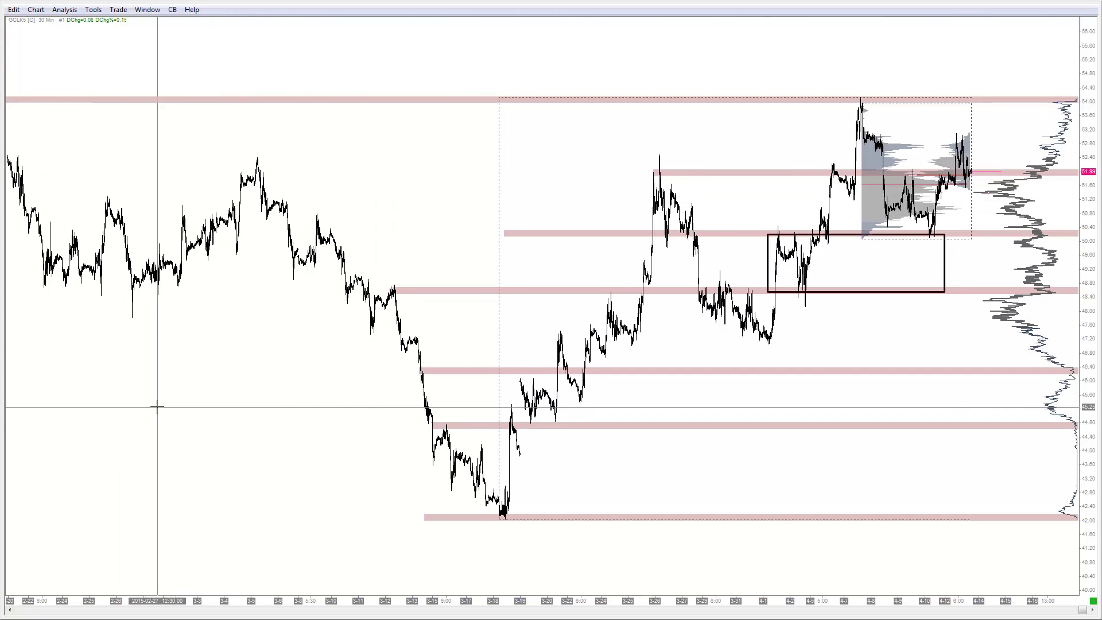
scroll(157, 406, "down", 4)
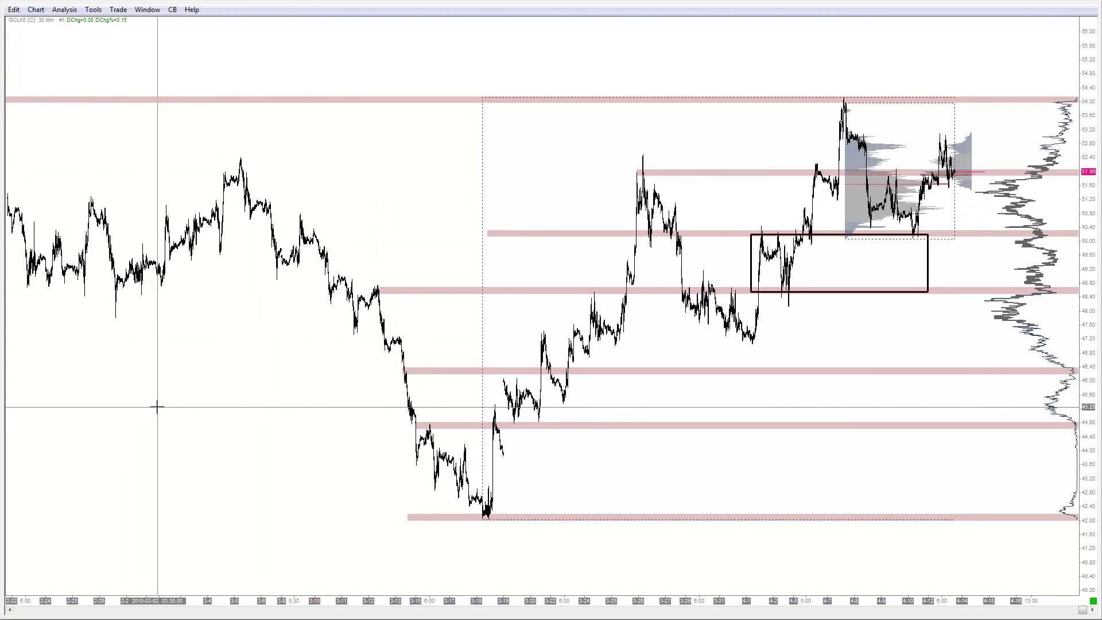
Examine the rollover gap above the chart low, the rally after it, and the latest bars beside the volume profile.
scroll(158, 406, "down", 4)
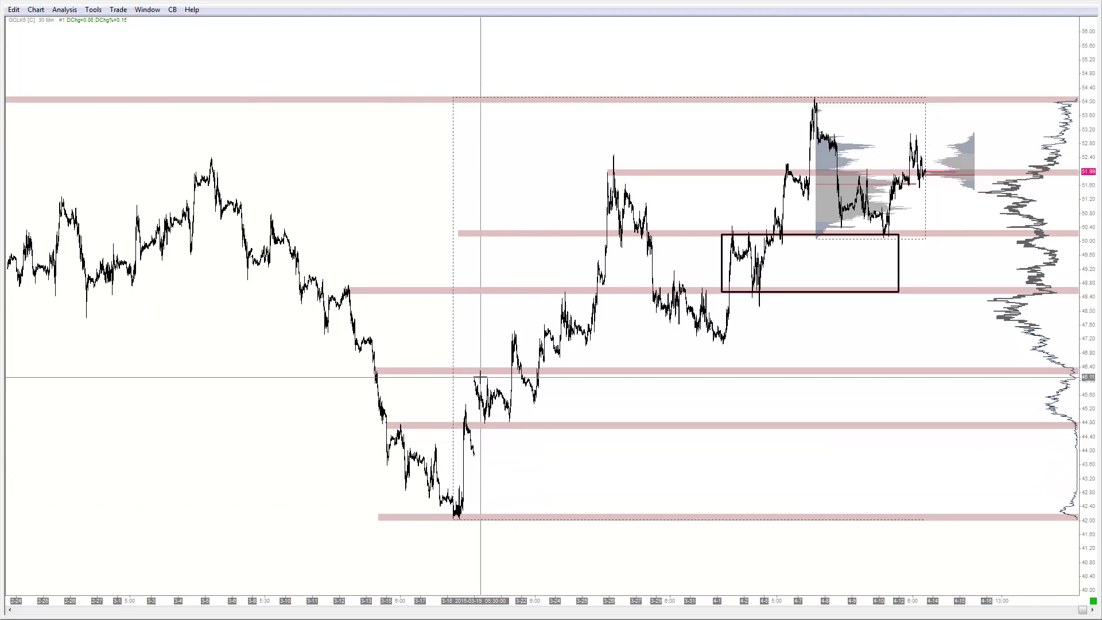
scroll(505, 391, "down", 2)
scroll(530, 373, "down", 2)
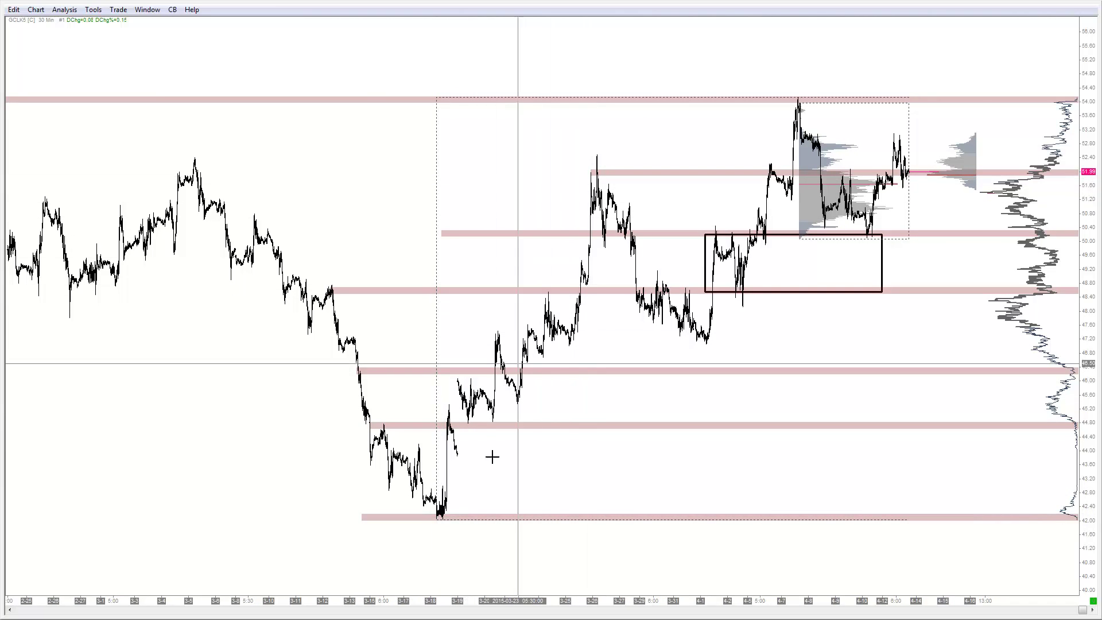
scroll(691, 359, "down", 3)
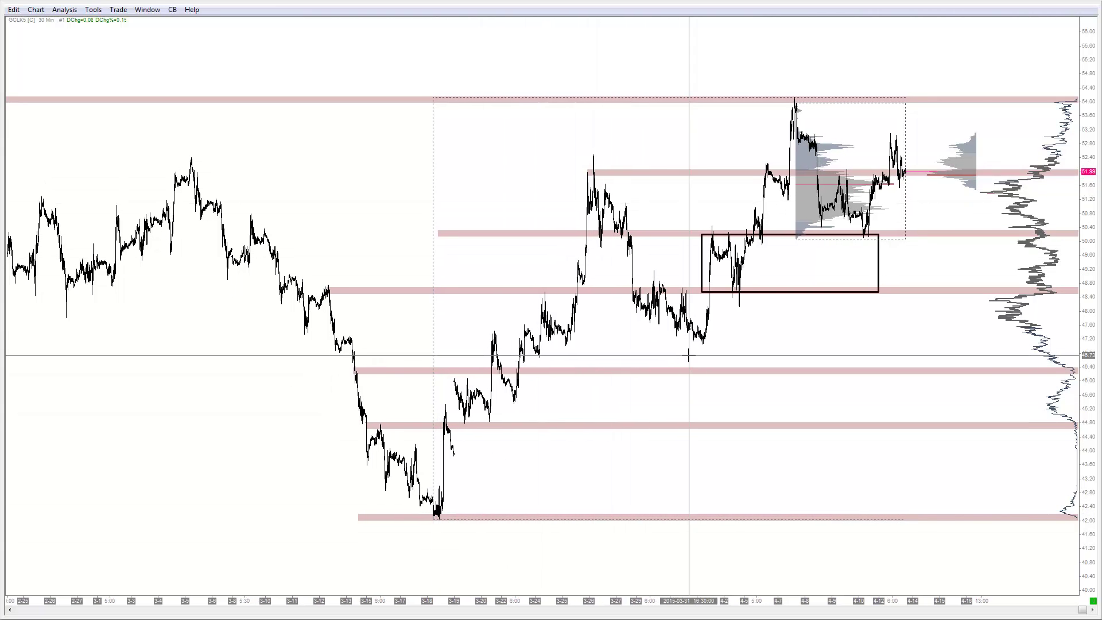
scroll(897, 371, "down", 4)
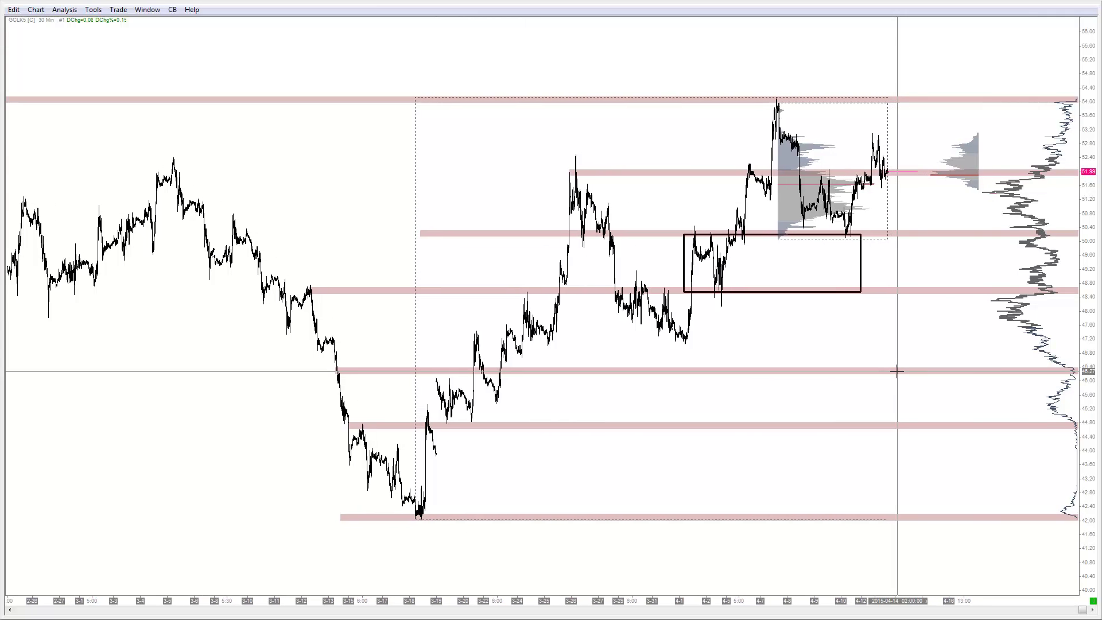
scroll(871, 276, "down", 4)
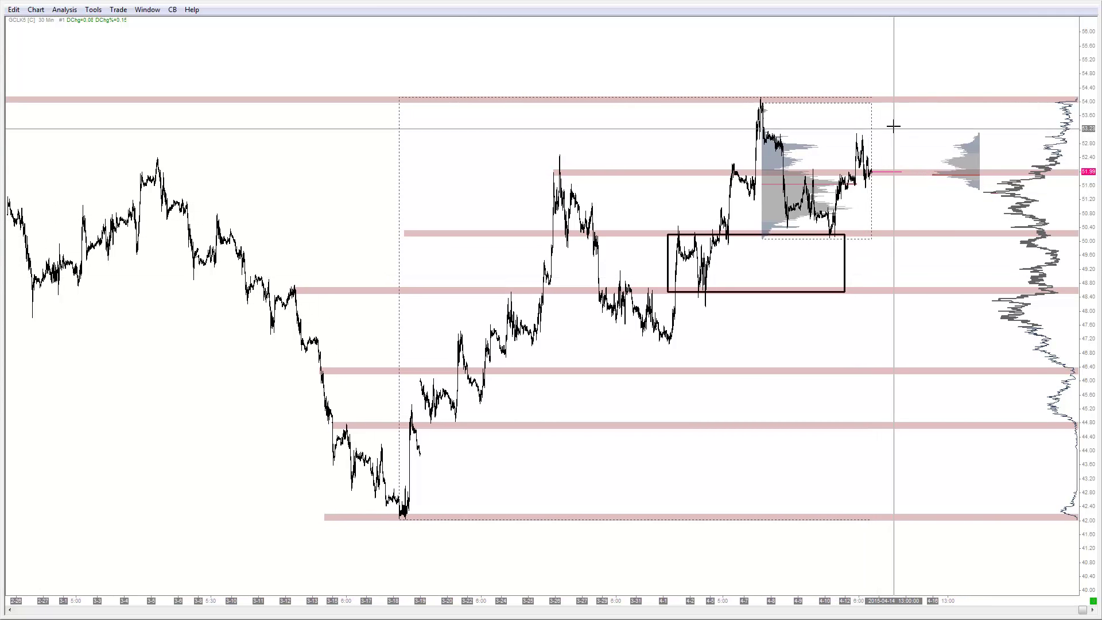
scroll(898, 142, "down", 4)
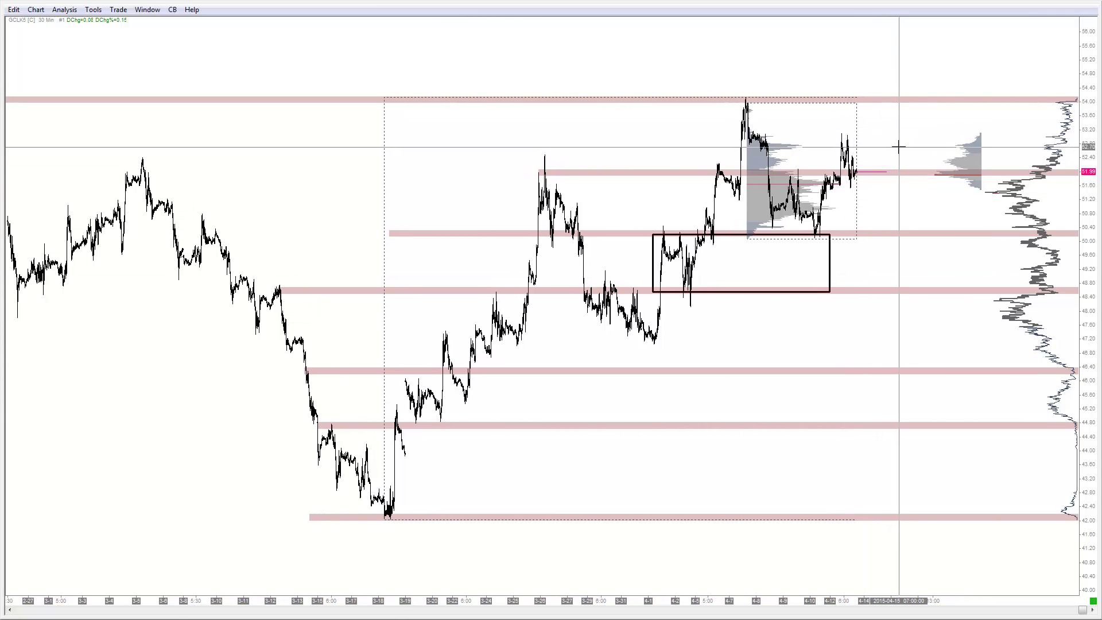
scroll(899, 147, "down", 2)
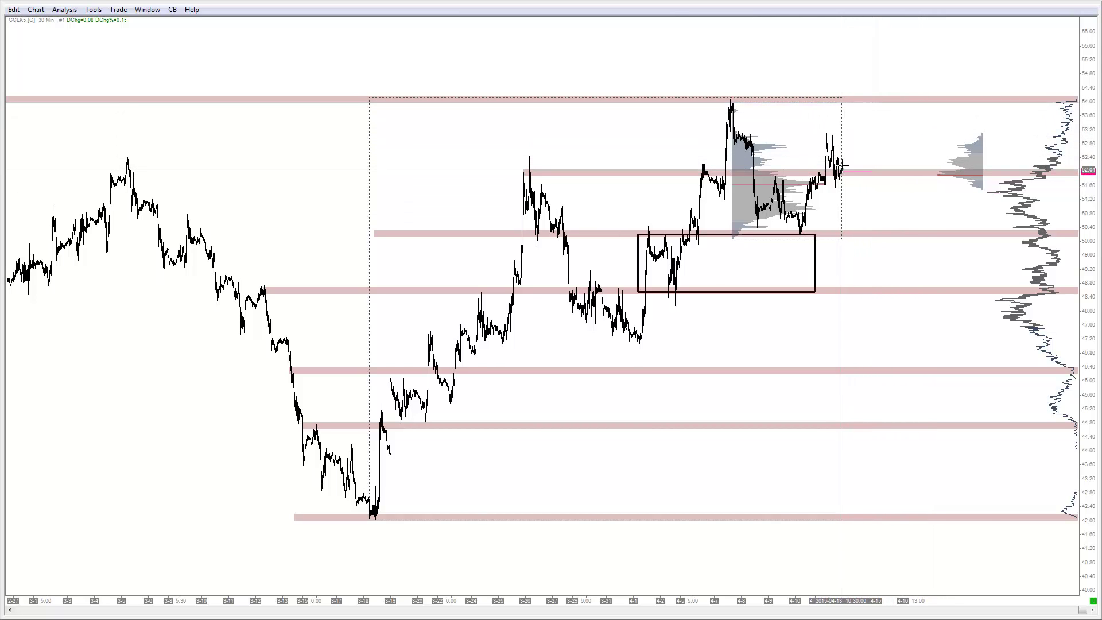
scroll(845, 167, "right", 3)
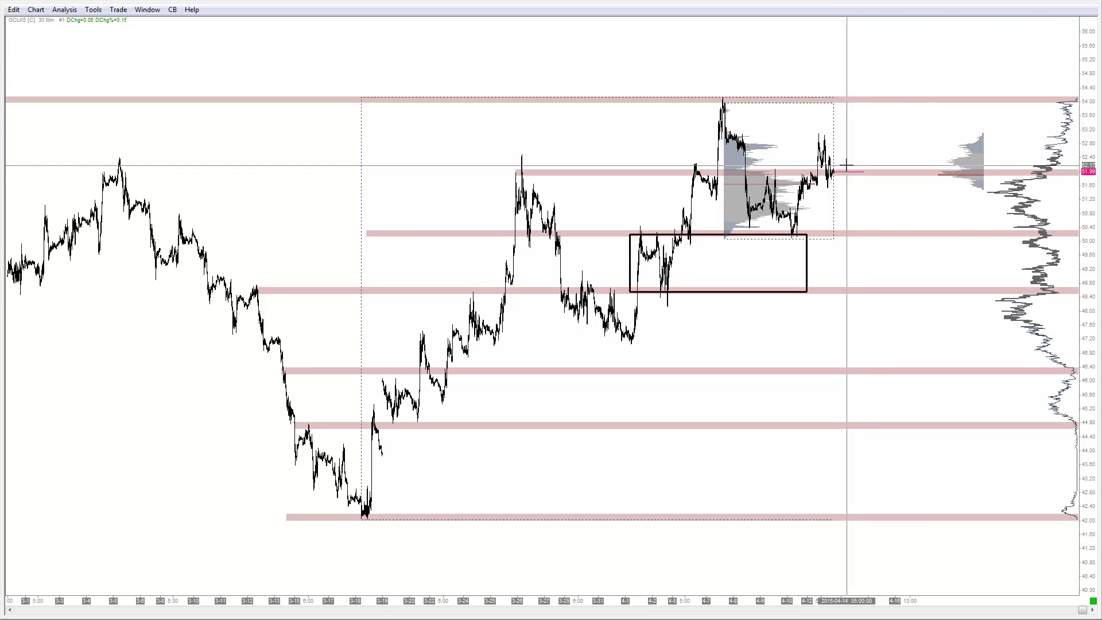
scroll(844, 166, "right", 3)
scroll(841, 167, "right", 3)
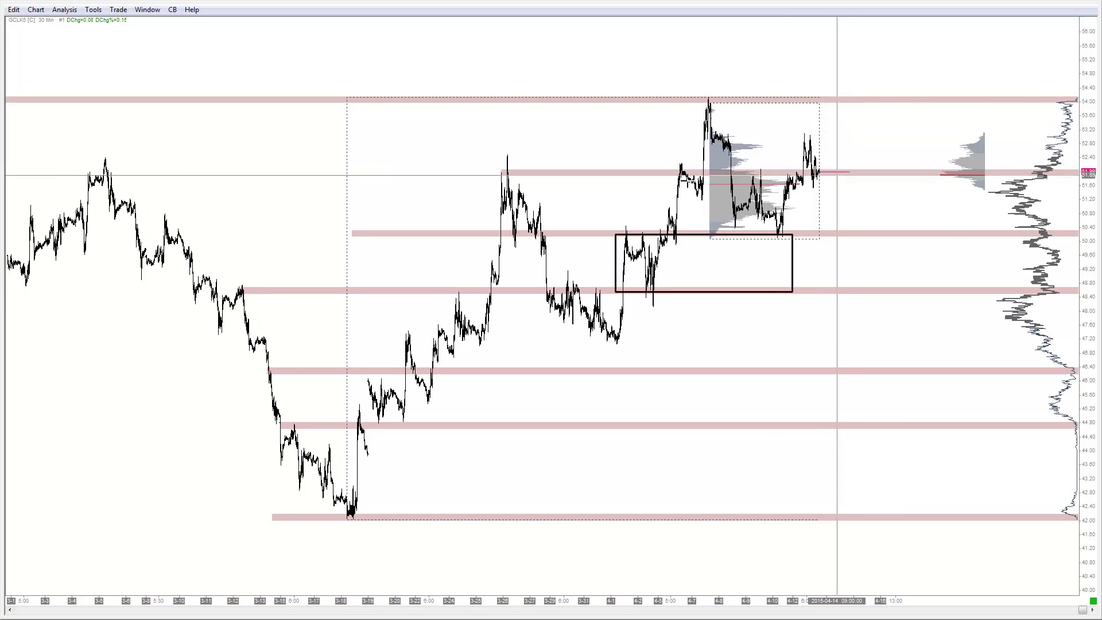
Review the Continuous Contract rollover and back-adjustment options in the advanced chart settings, and close the settings without applying anything.
left_click(35, 10)
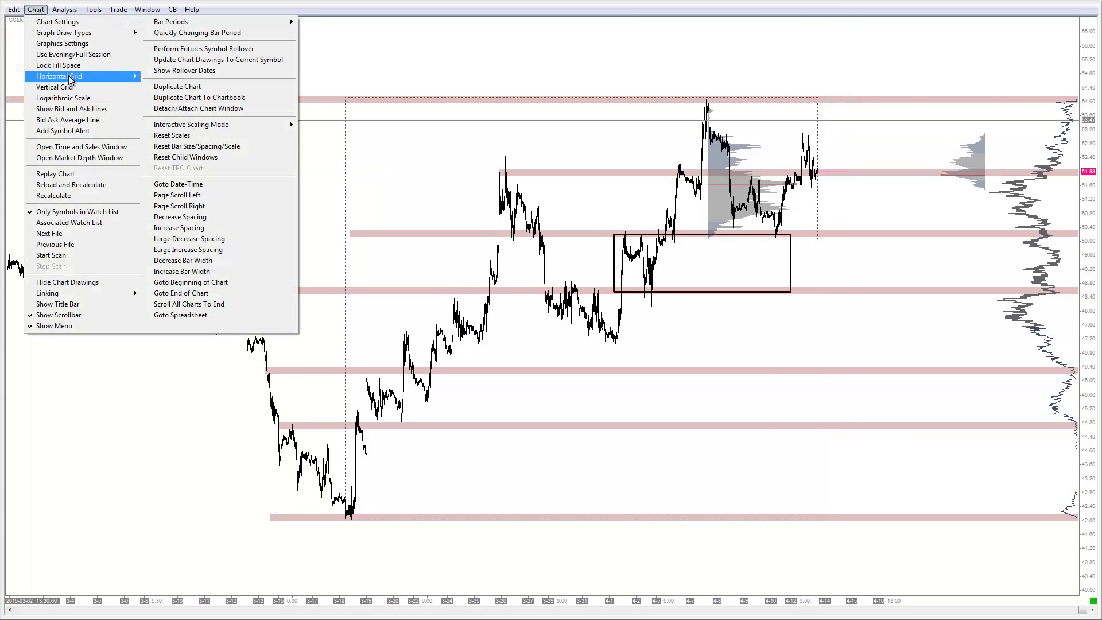
left_click(63, 21)
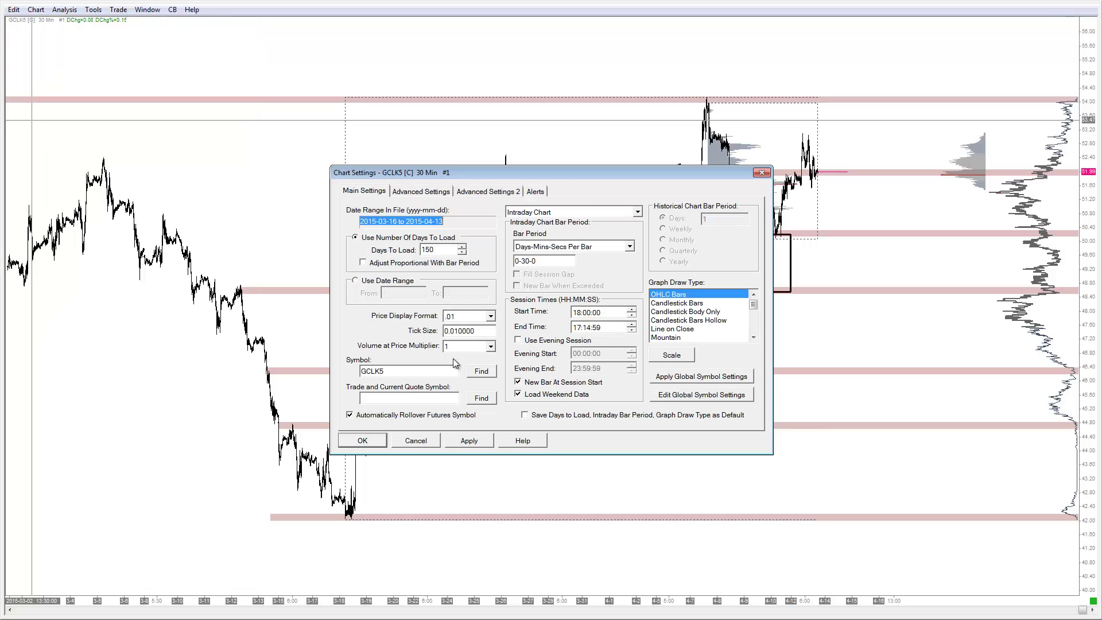
left_click(431, 195)
left_click(543, 319)
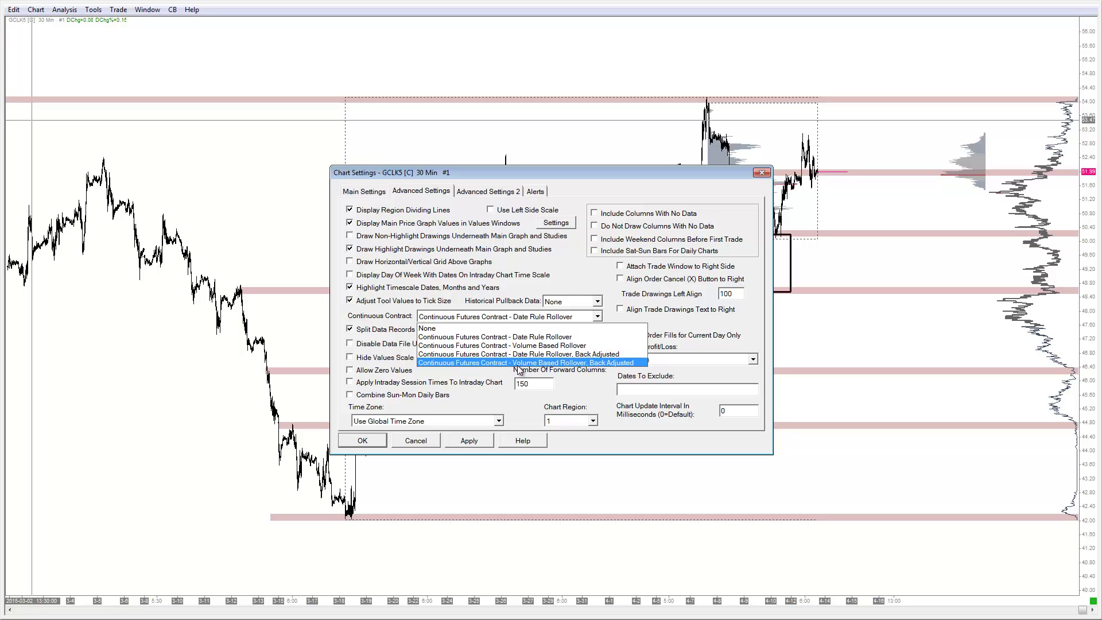
left_click(640, 337)
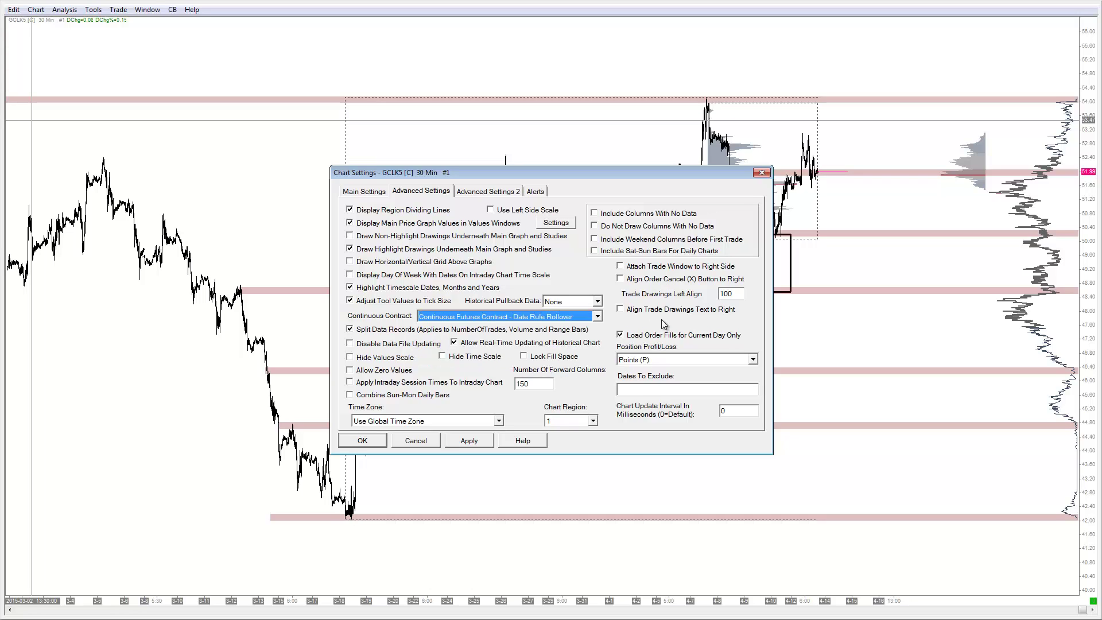
left_click(759, 174)
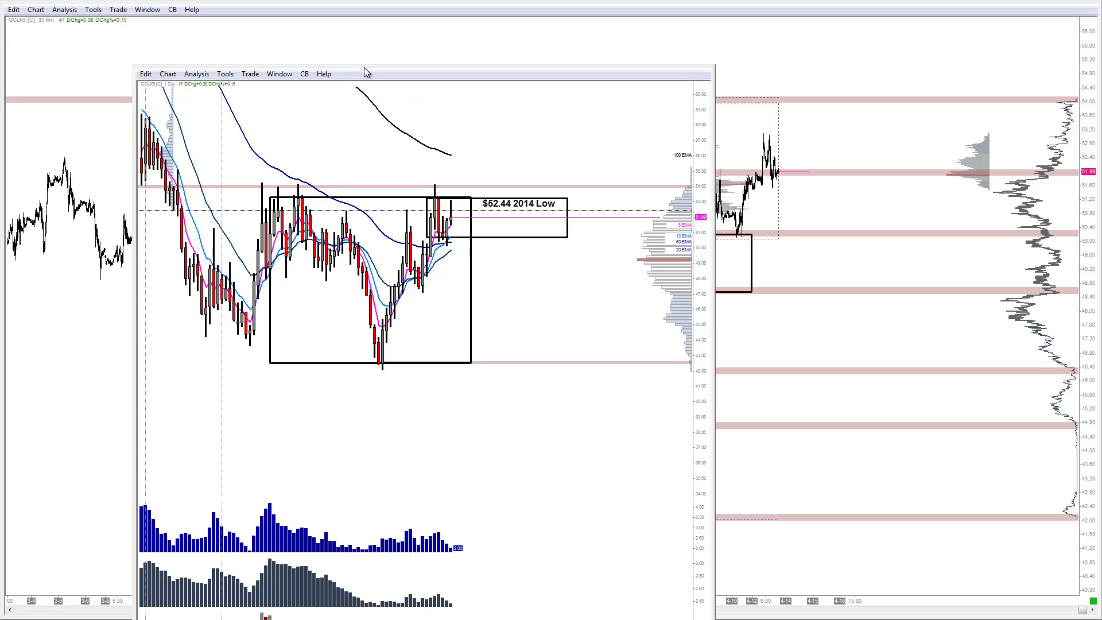
Inspect the daily crude oil chart with the marked 2014 low, and return to the 30-minute chart to review the rollover gap.
left_click_drag(365, 67, 167, 34)
key("ctrl+Tab")
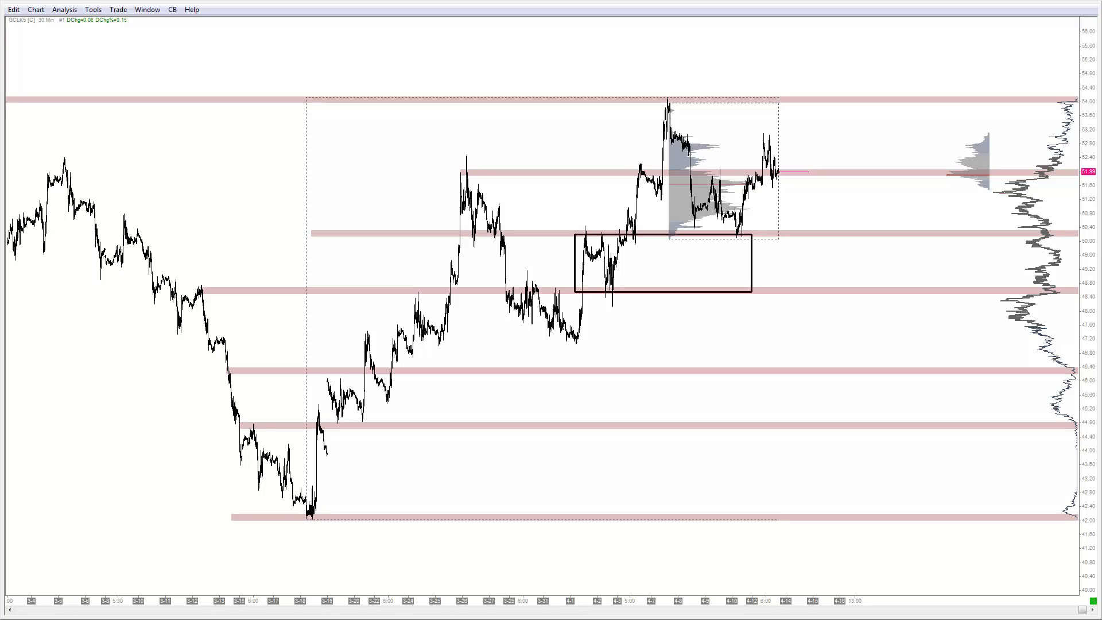
scroll(308, 552, "down", 2)
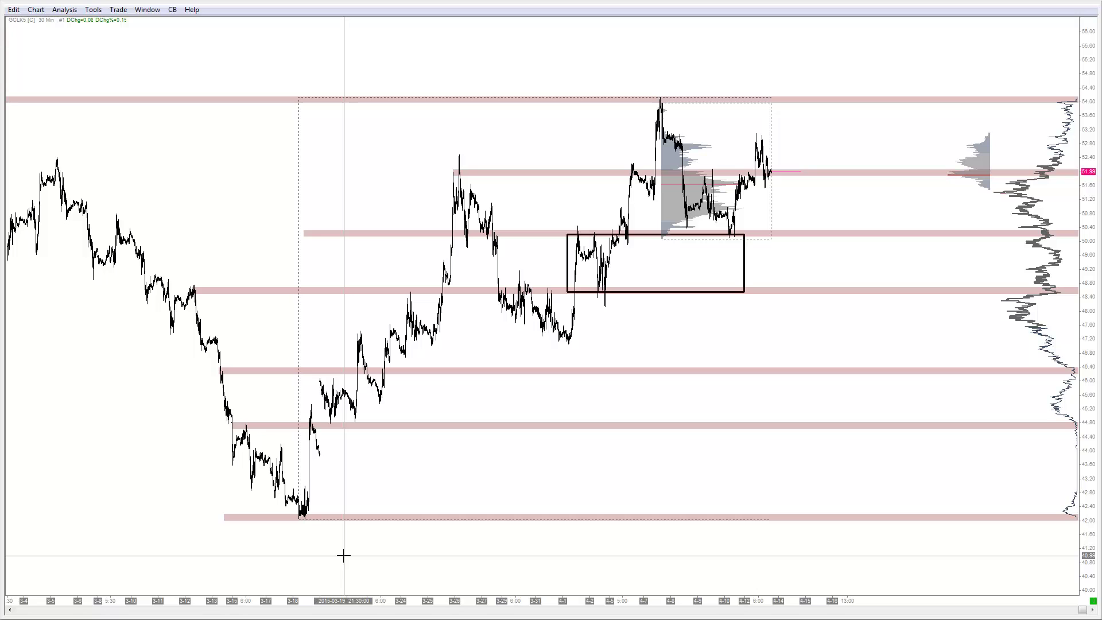
scroll(343, 556, "down", 2)
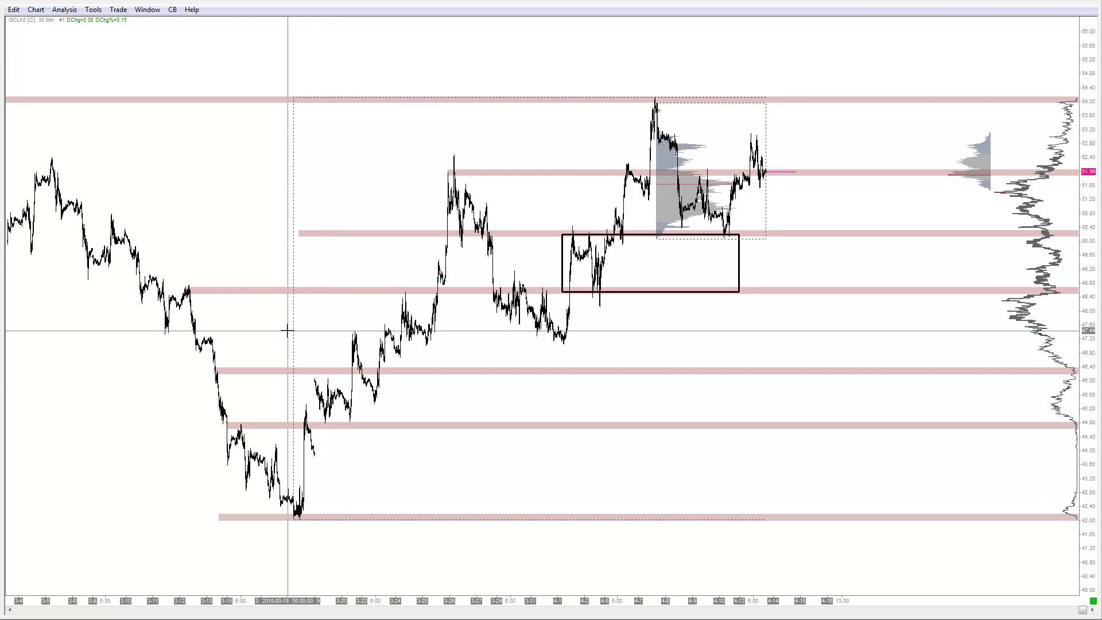